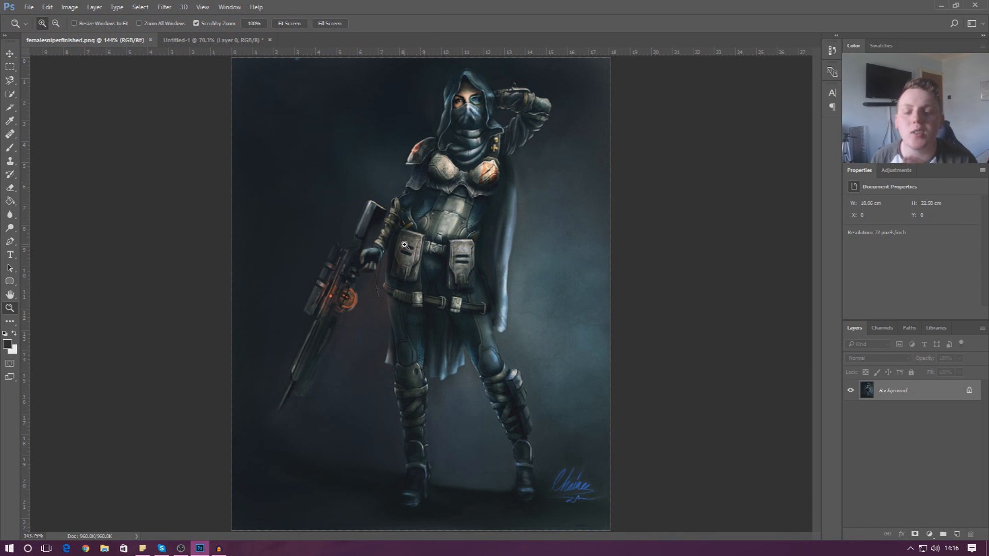
Pick the regular Brush tool and undo a test stroke painted over the sniper artwork.
left_click(10, 148)
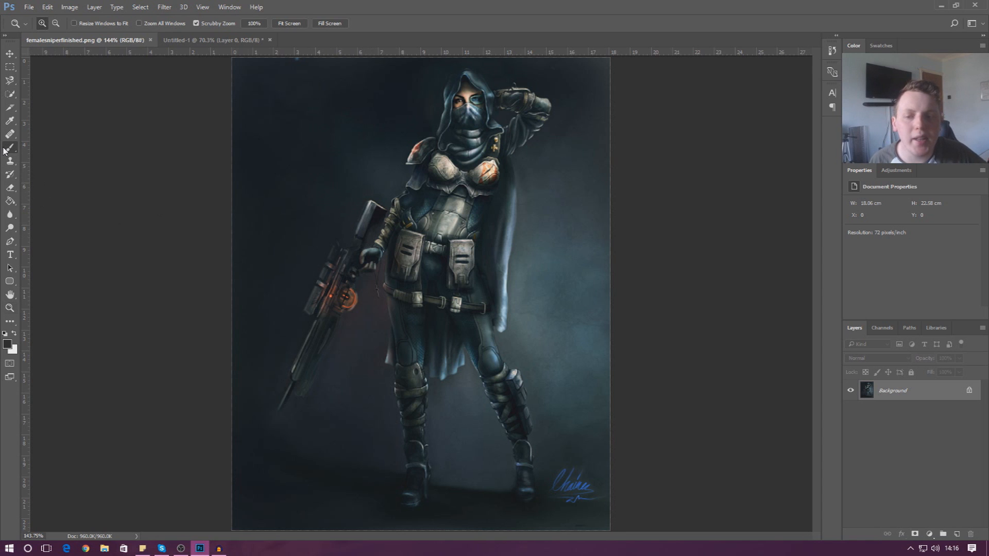
mouse_move(577, 172)
left_mouse_down()
mouse_move(520, 258)
mouse_move(288, 423)
mouse_move(467, 350)
mouse_move(426, 214)
left_mouse_up()
key("ctrl+z")
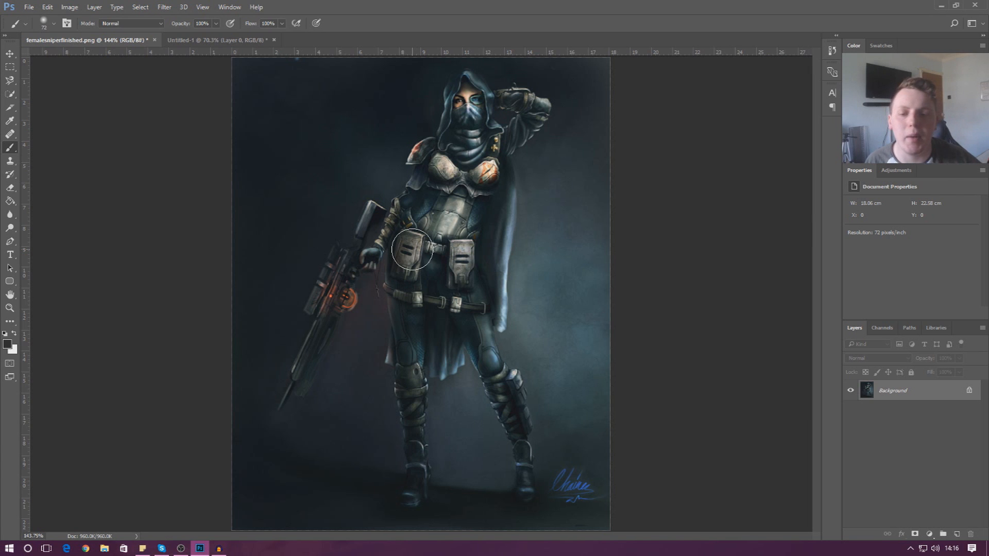
right_click(11, 150)
left_click(33, 149)
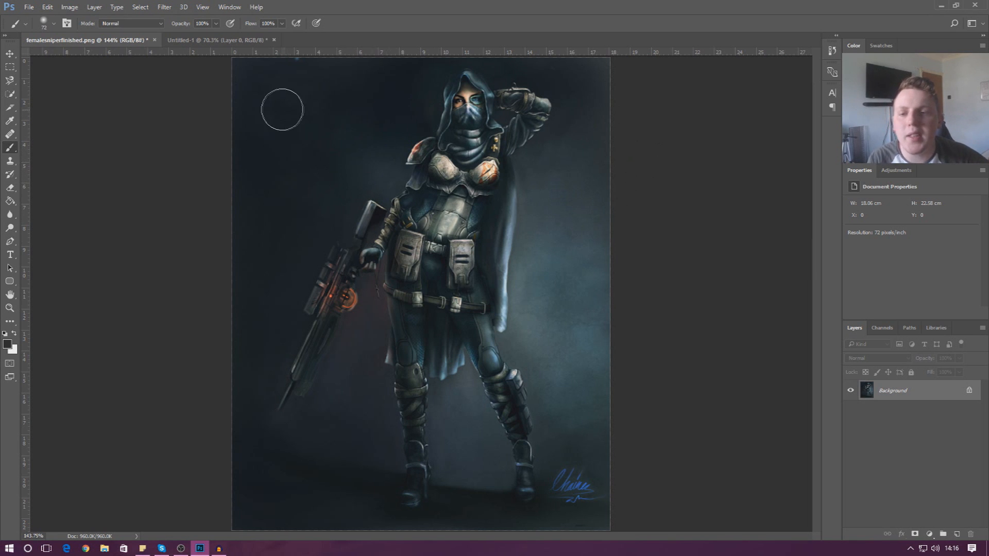
Make a new 1920 x 1080 document, then close Untitled-1 with Don't Save.
left_click(226, 41)
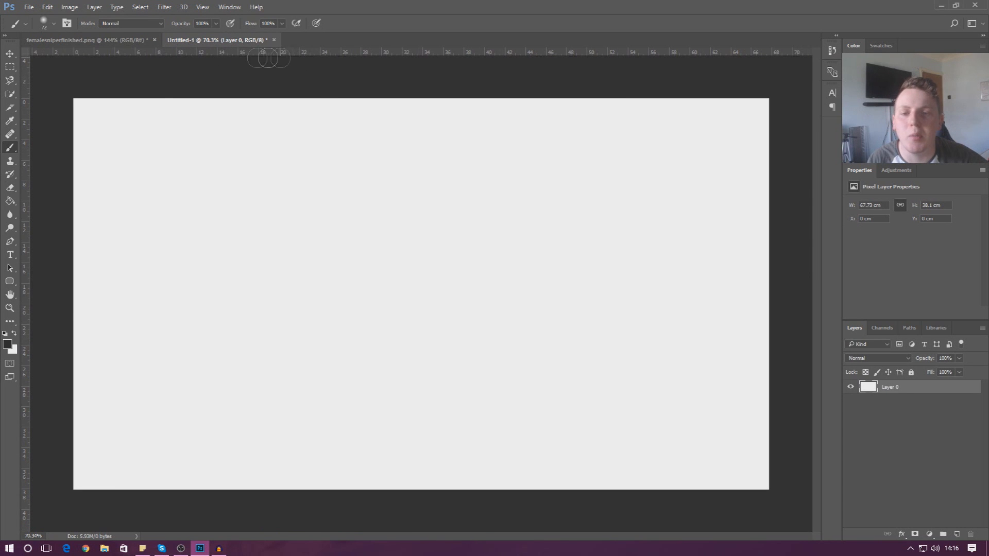
left_click(29, 8)
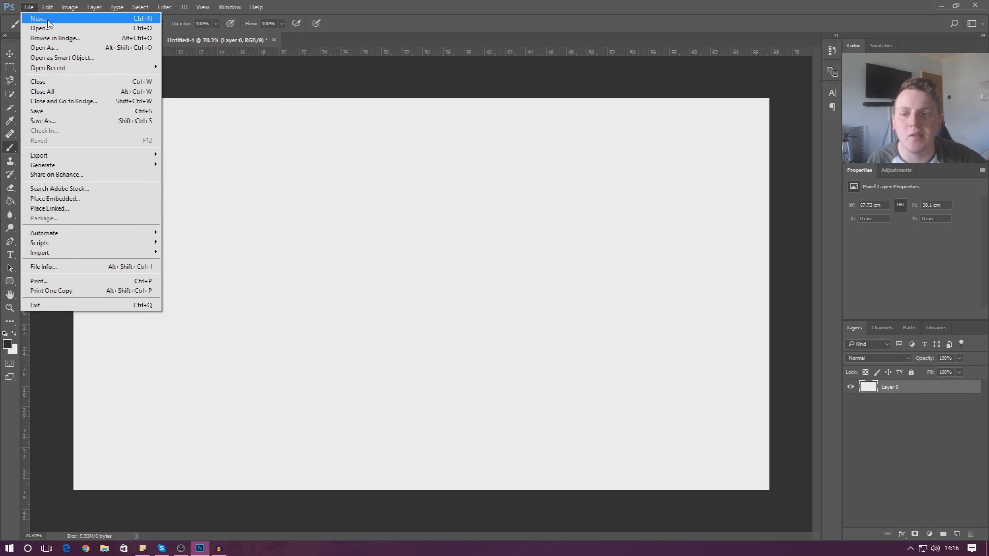
left_click(468, 133)
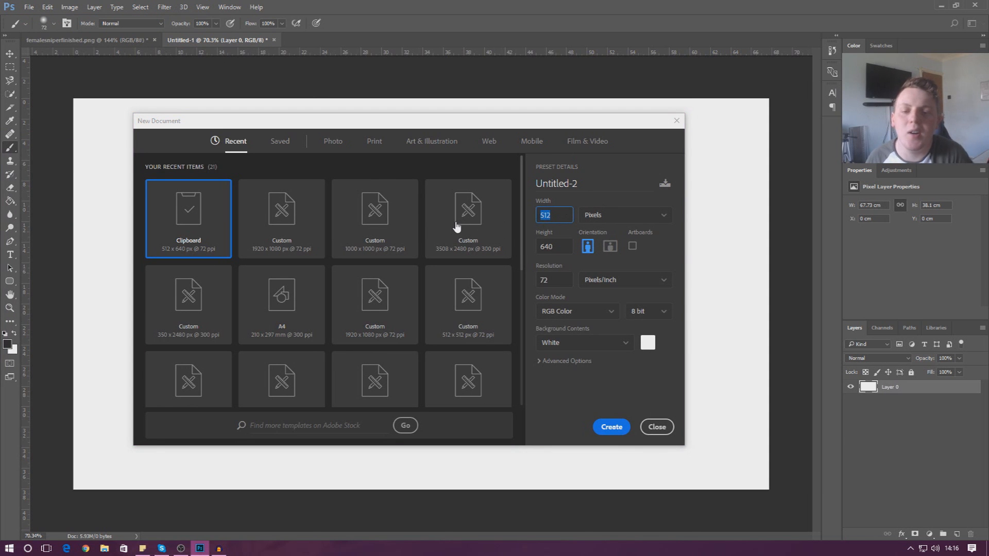
key("Tab")
type("1080")
key("Return")
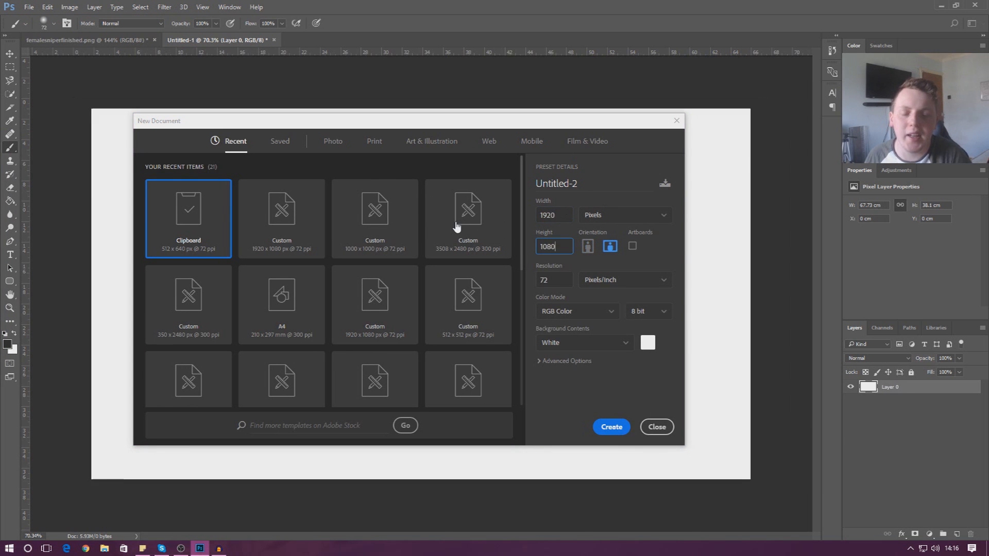
left_click(274, 40)
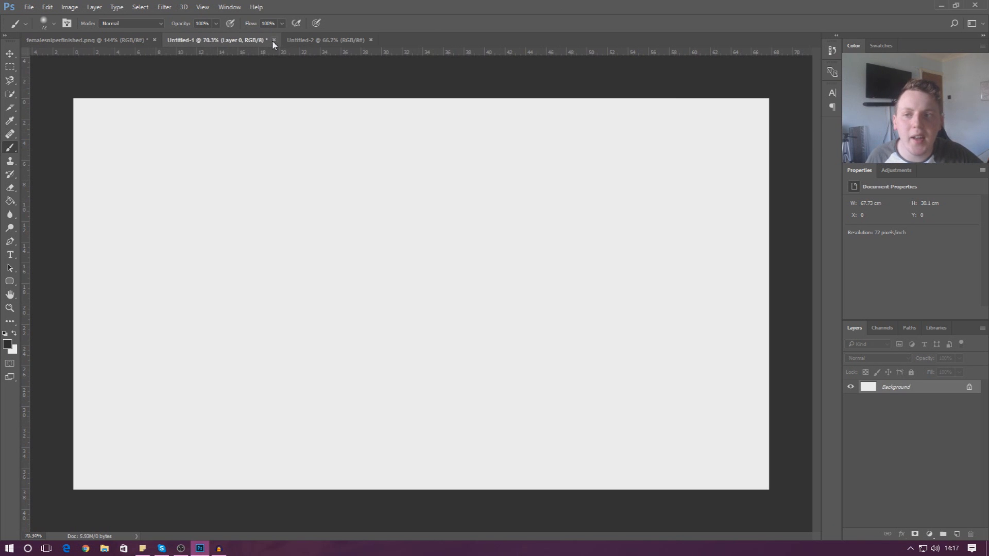
left_click(512, 213)
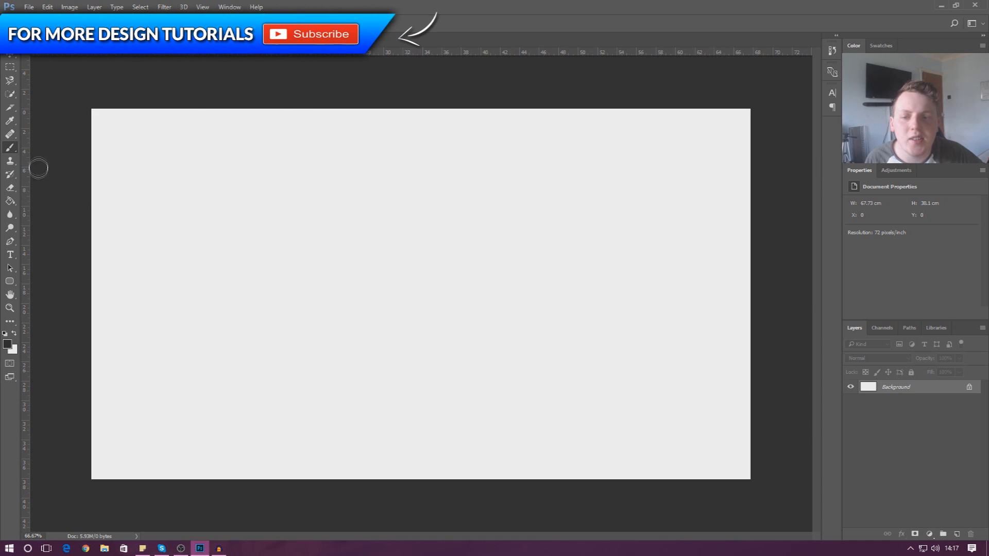
right_click(14, 150)
left_click(37, 149)
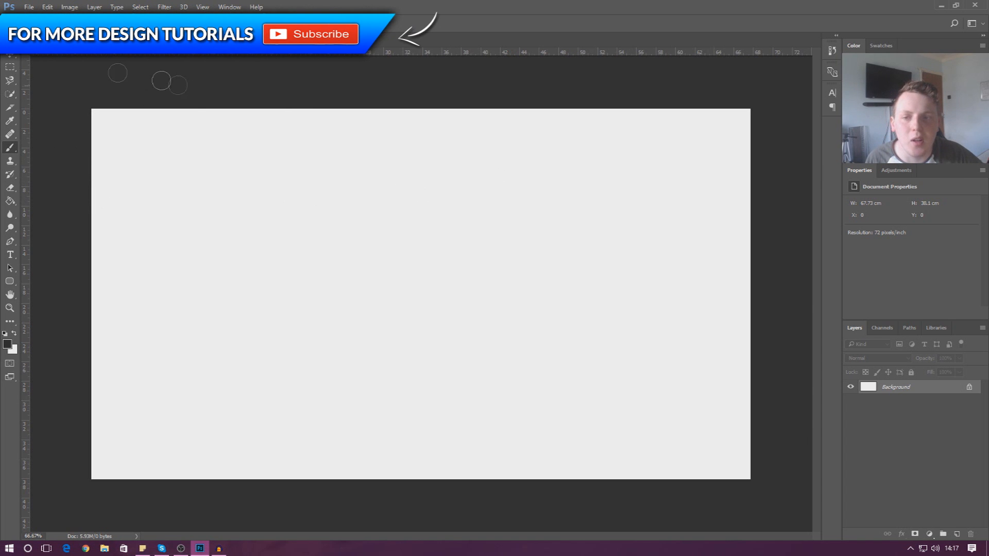
mouse_move(538, 139)
left_mouse_down()
mouse_move(291, 181)
mouse_move(541, 375)
mouse_move(325, 368)
mouse_move(373, 364)
left_mouse_up()
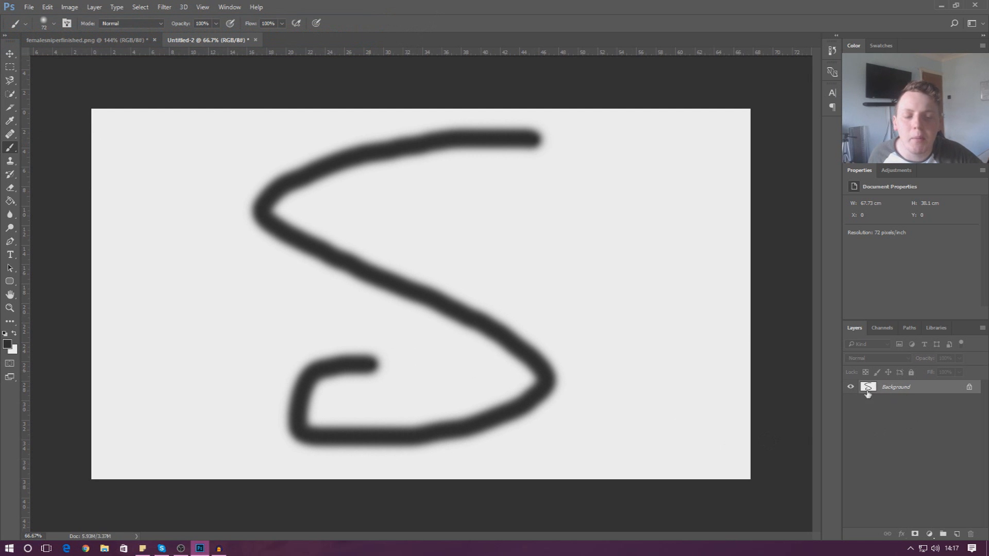
key("ctrl+z")
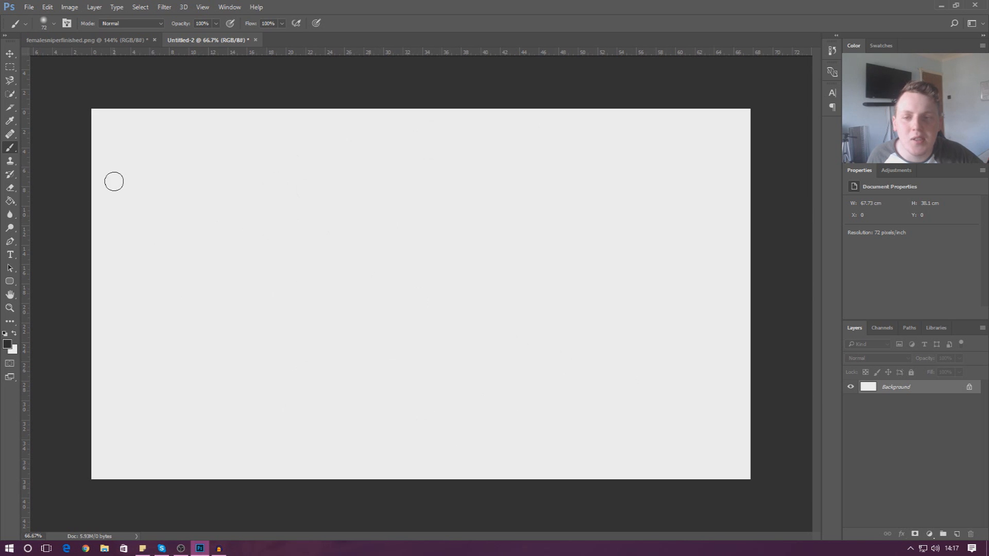
Add Layer 1 and paint a thick S-shaped stroke on it.
left_click(98, 8)
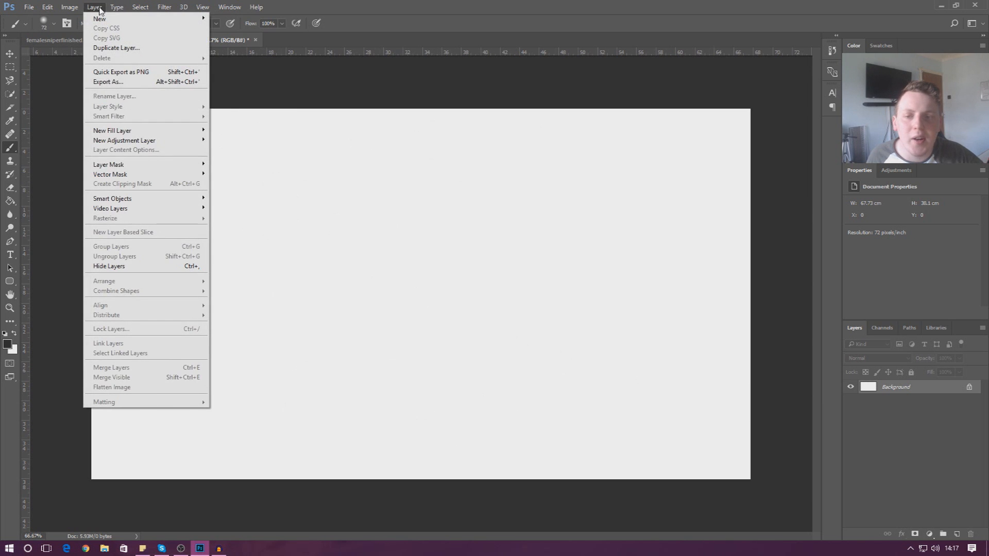
mouse_move(100, 18)
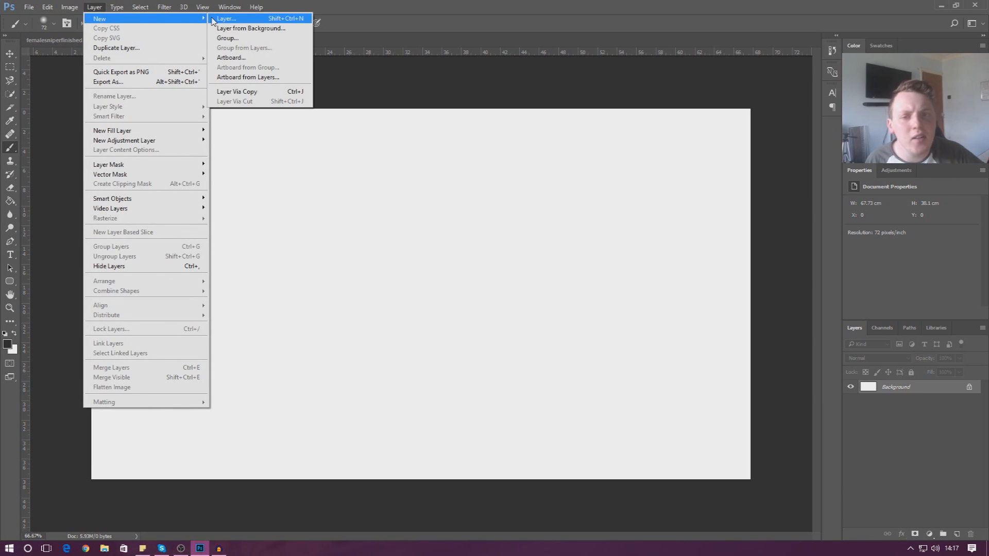
left_click(227, 18)
left_click(439, 250)
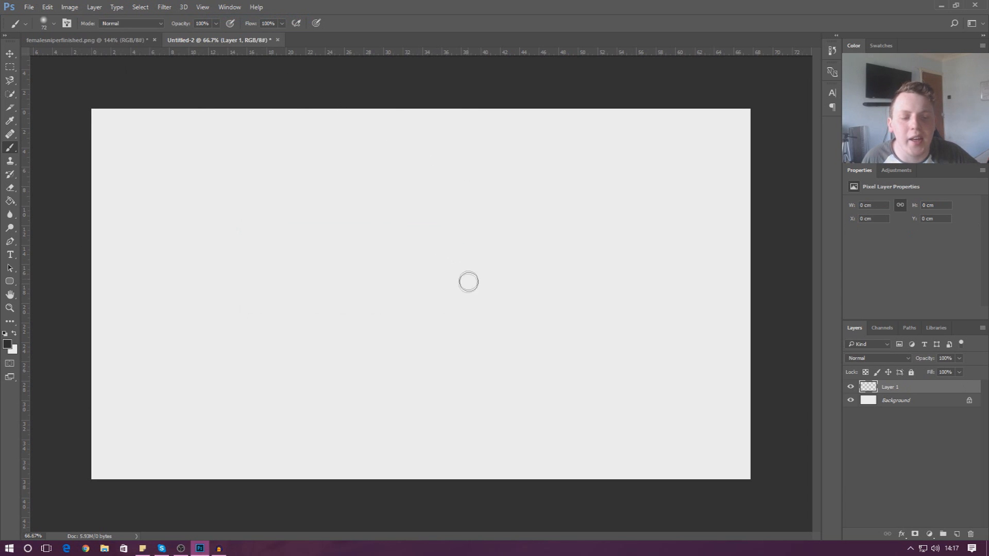
mouse_move(513, 151)
left_mouse_down()
mouse_move(442, 154)
mouse_move(383, 193)
mouse_move(527, 281)
mouse_move(516, 345)
mouse_move(379, 393)
mouse_move(443, 426)
left_mouse_up()
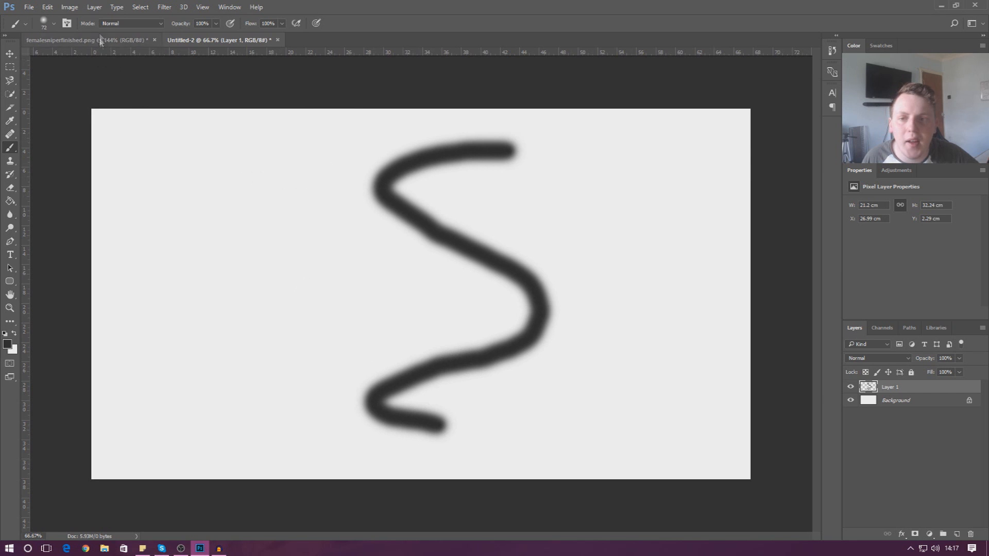
Add Layer 2 and paint a looping stroke across it.
left_click(95, 7)
mouse_move(103, 19)
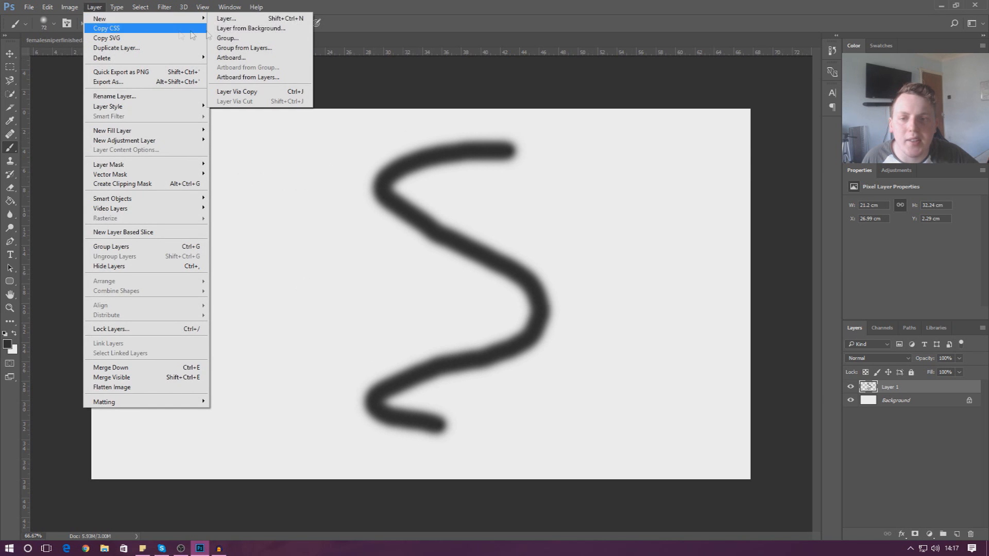
left_click(233, 20)
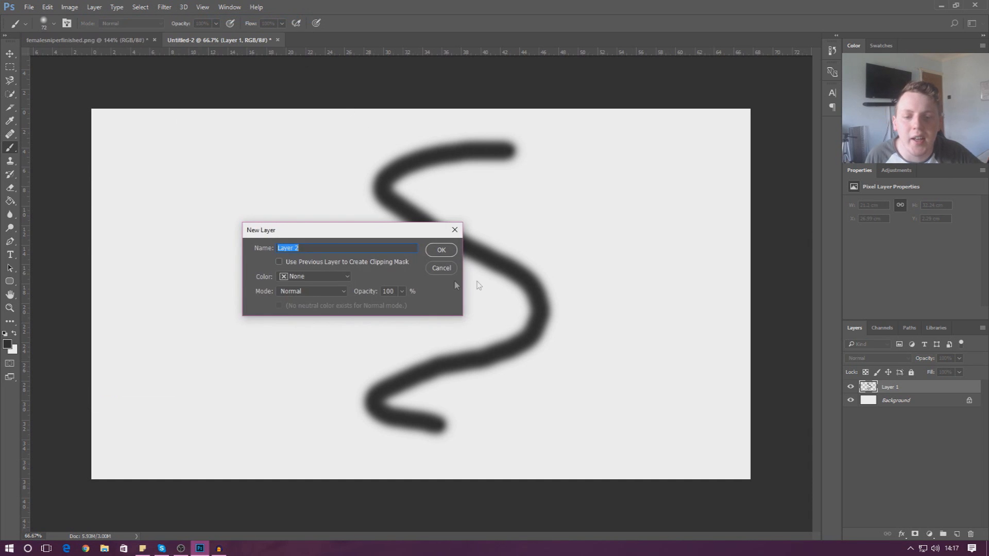
left_click(444, 249)
mouse_move(143, 154)
left_mouse_down()
mouse_move(208, 194)
mouse_move(547, 273)
mouse_move(583, 330)
mouse_move(431, 319)
mouse_move(342, 287)
mouse_move(329, 230)
mouse_move(610, 227)
left_mouse_up()
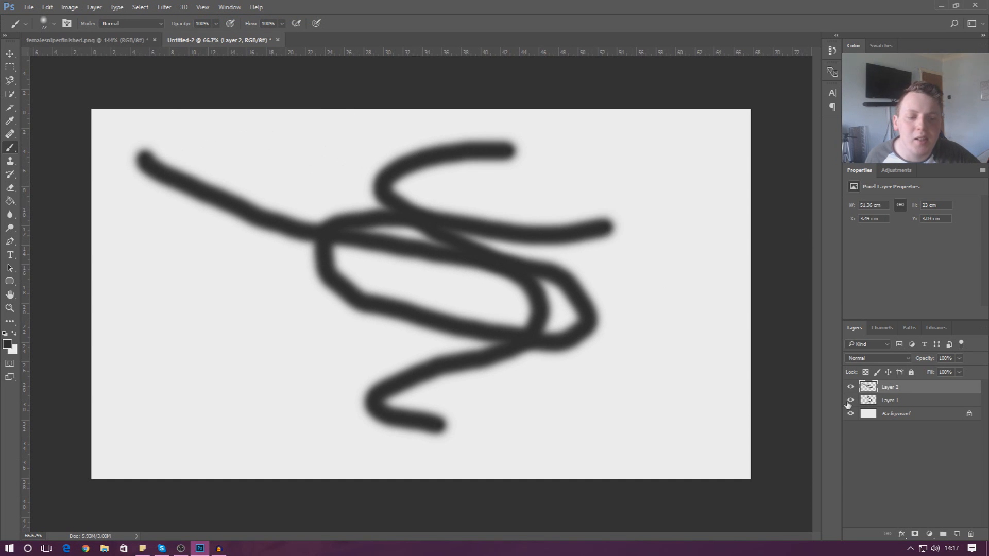
Toggle the visibility of Layer 1 and Layer 2 repeatedly, ending with both hidden.
left_click(851, 388)
left_click(851, 387)
left_click(851, 400)
left_click(851, 400)
left_click(849, 388)
left_click(850, 389)
left_click(850, 389)
left_click(850, 400)
left_click(850, 389)
left_click(851, 400)
left_click(850, 388)
left_click(851, 400)
Delete Layer 2 and Layer 1, then bring up the Layer > New submenu.
key("Delete")
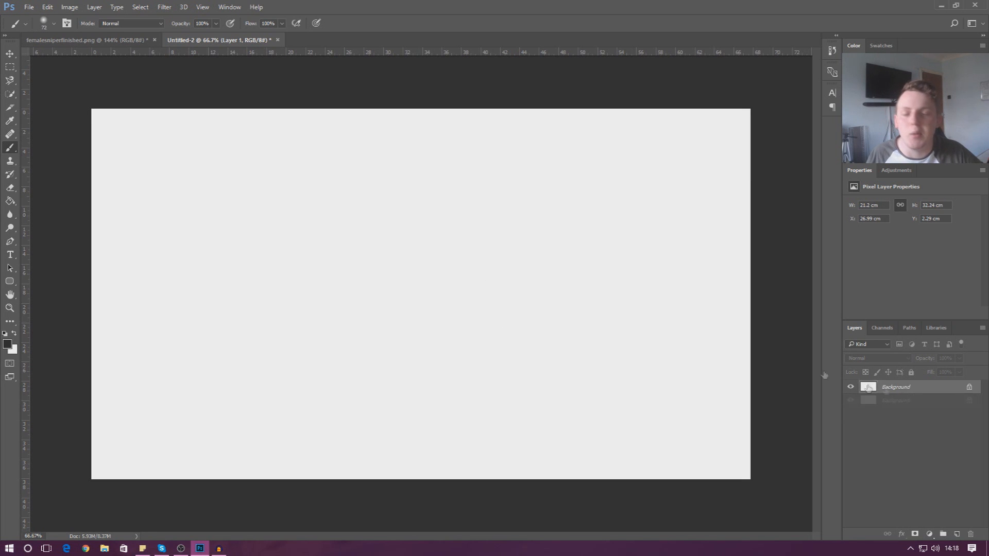
key("Delete")
left_click(95, 7)
mouse_move(196, 20)
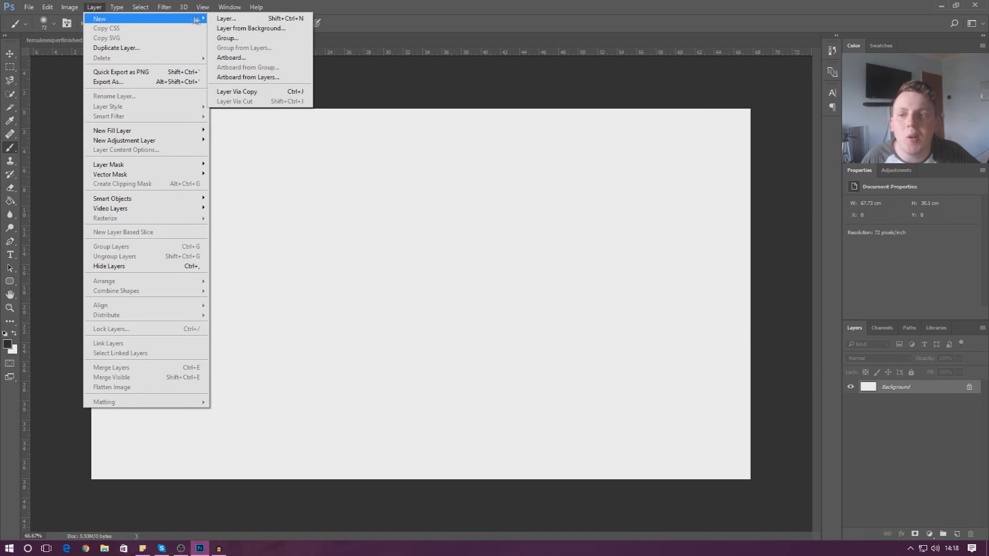
left_click(227, 19)
left_click(437, 251)
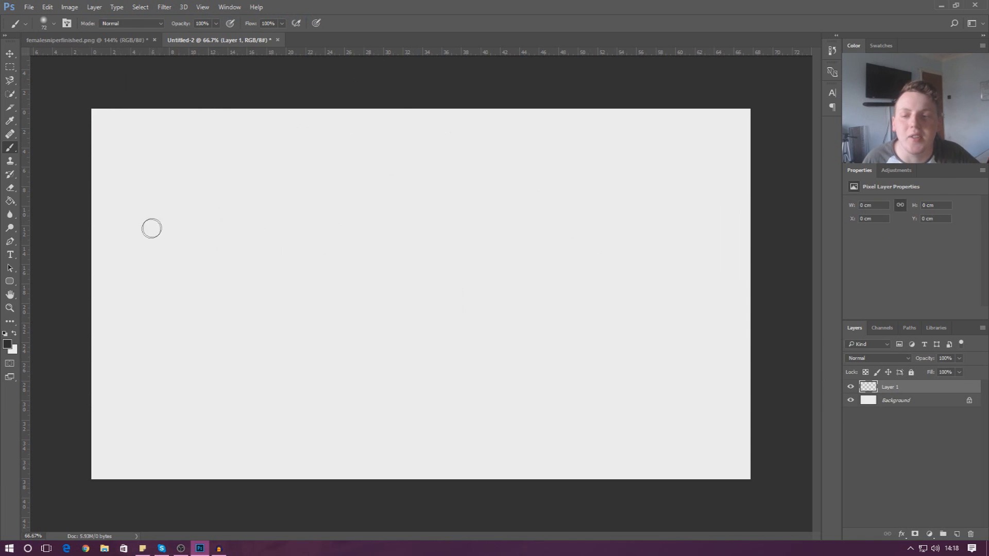
right_click(14, 150)
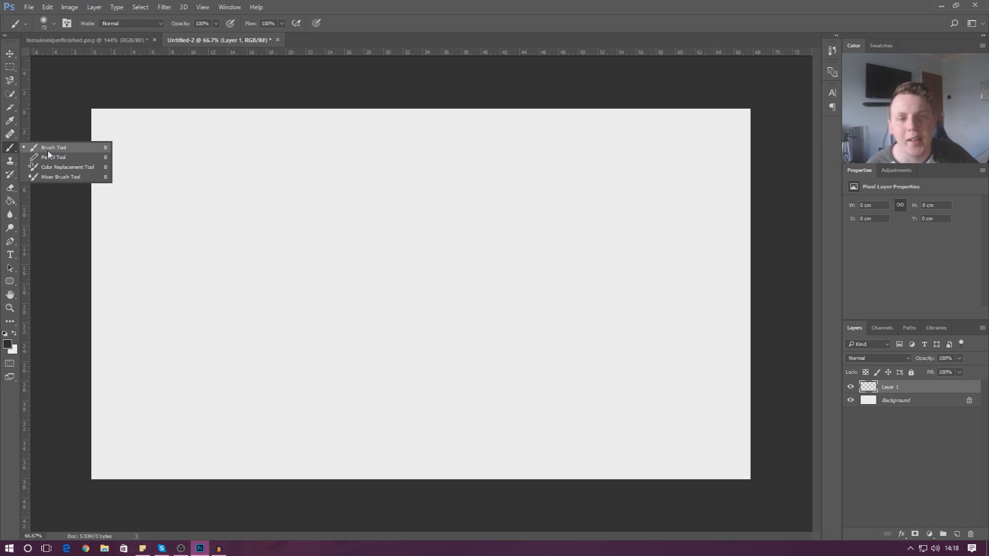
left_click(50, 149)
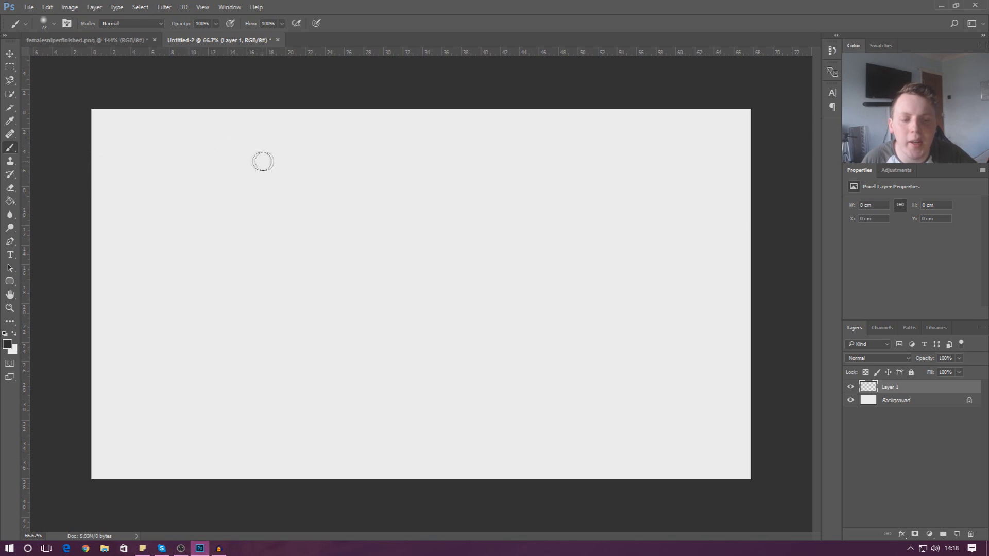
mouse_move(269, 145)
left_mouse_down()
mouse_move(234, 156)
mouse_move(217, 185)
mouse_move(291, 261)
mouse_move(304, 303)
mouse_move(232, 365)
mouse_move(228, 392)
mouse_move(245, 418)
mouse_move(273, 427)
mouse_move(373, 414)
mouse_move(489, 362)
mouse_move(499, 316)
mouse_move(443, 263)
mouse_move(431, 212)
mouse_move(486, 194)
mouse_move(566, 284)
mouse_move(618, 320)
mouse_move(680, 261)
left_mouse_up()
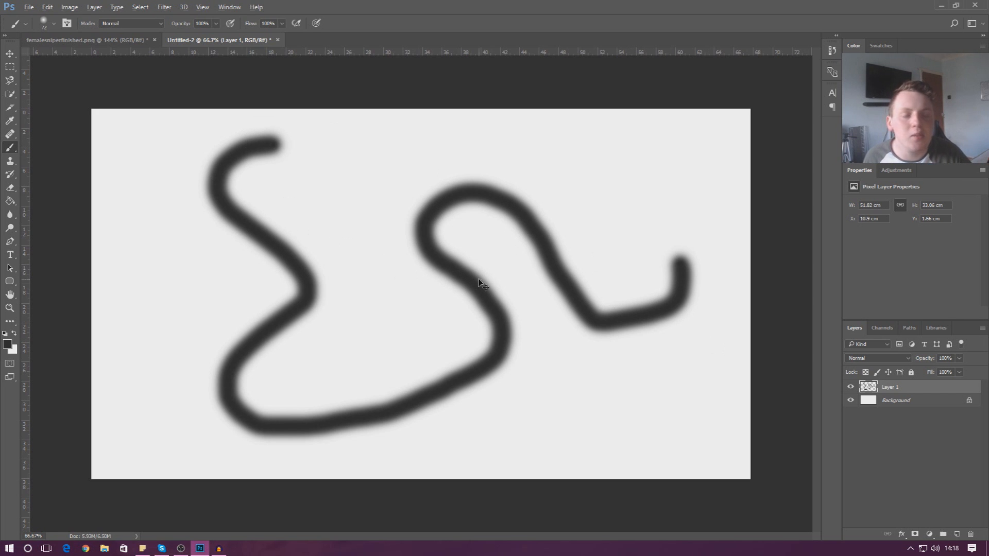
key("ctrl+z")
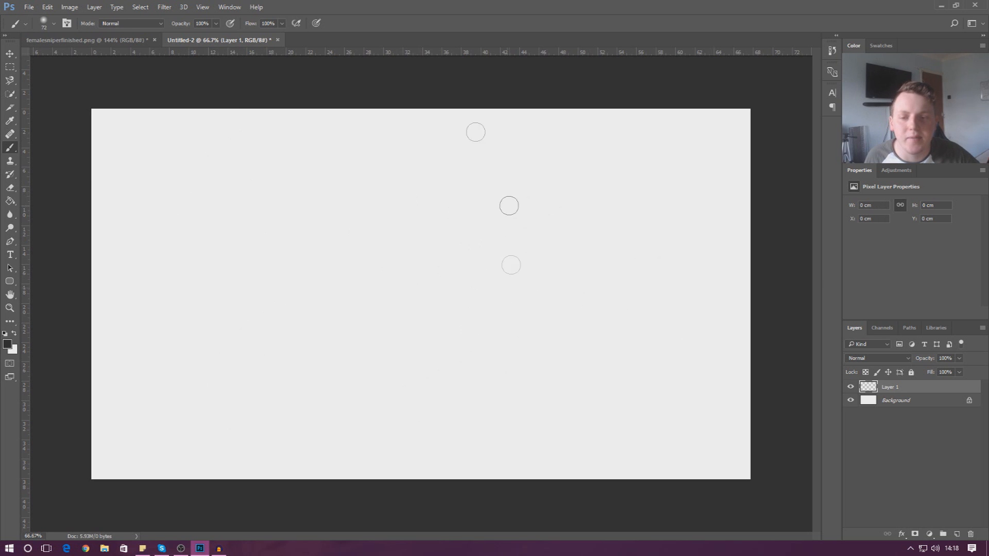
Keep the standard Brush and undo a long dark test stroke across the canvas.
right_click(9, 150)
left_click(51, 147)
mouse_move(360, 151)
left_mouse_down()
mouse_move(235, 333)
mouse_move(481, 453)
mouse_move(289, 388)
mouse_move(589, 230)
mouse_move(369, 243)
mouse_move(589, 387)
mouse_move(608, 422)
left_mouse_up()
key("ctrl+z")
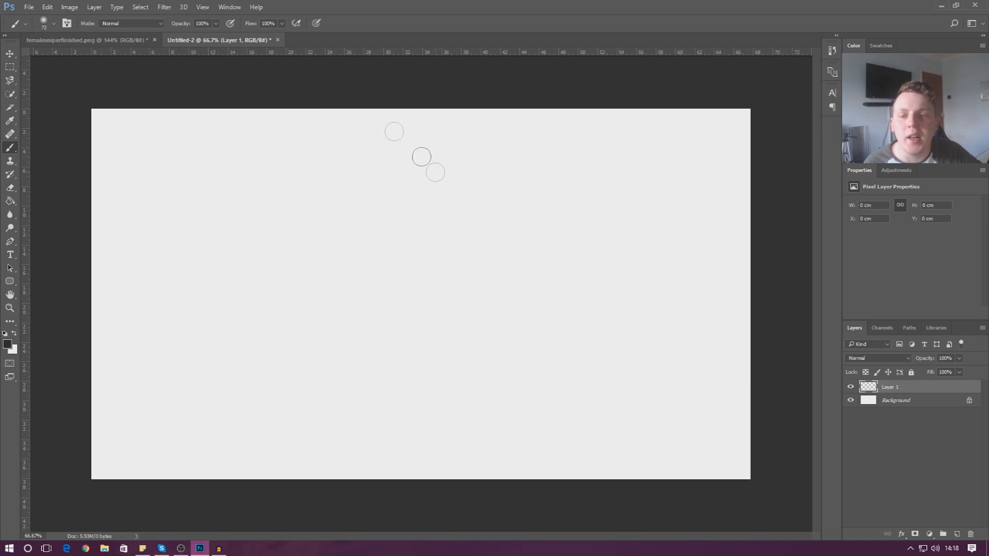
Enlarge the soft round brush to 448 px and undo a soft S test stroke.
left_click(52, 24)
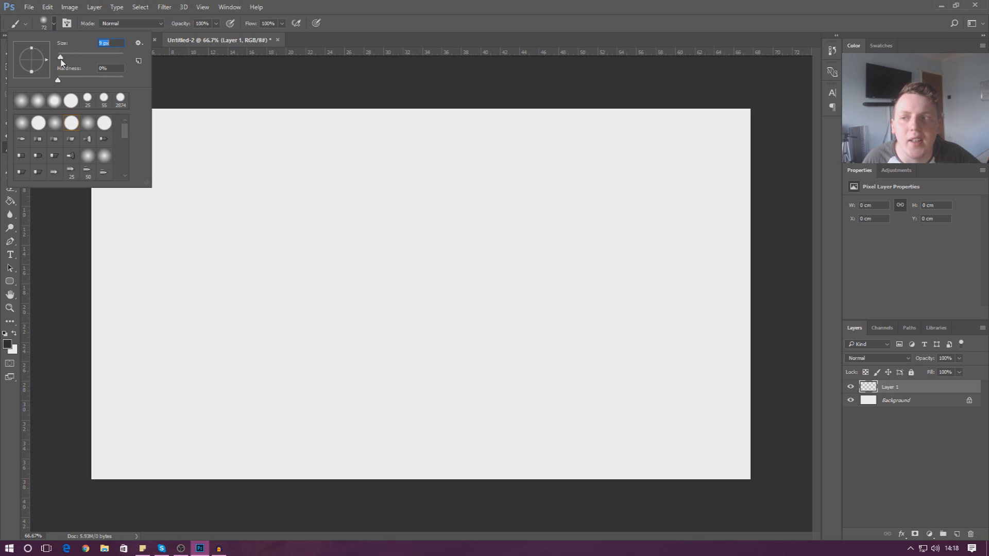
mouse_move(91, 65)
left_mouse_down()
mouse_move(79, 68)
mouse_move(115, 63)
left_mouse_up()
mouse_move(621, 187)
left_mouse_down()
mouse_move(415, 181)
mouse_move(150, 221)
mouse_move(174, 292)
mouse_move(581, 408)
mouse_move(288, 416)
mouse_move(304, 418)
left_mouse_up()
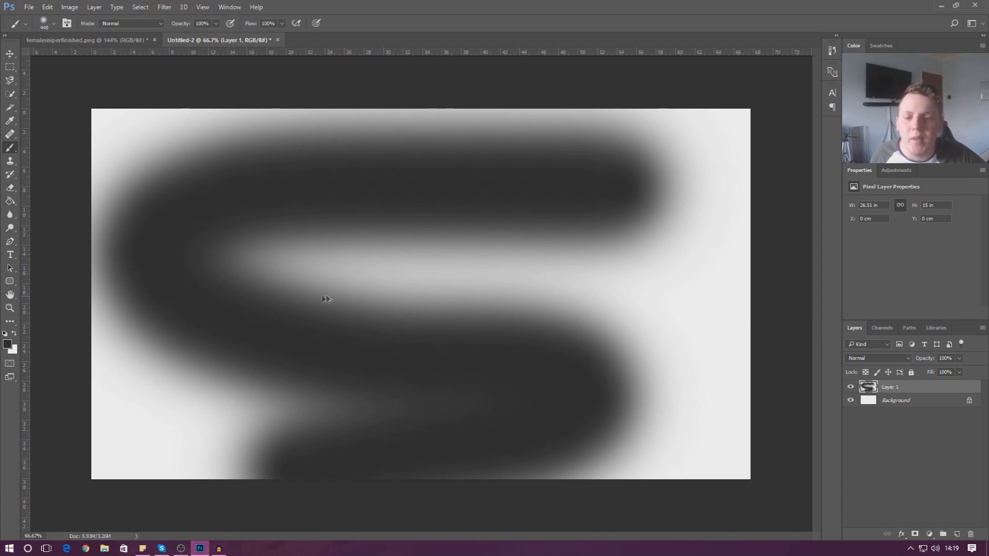
key("ctrl+z")
Set the brush to 29 px at 100% hardness and paint a hard-edged scribble mid-canvas.
left_click(52, 24)
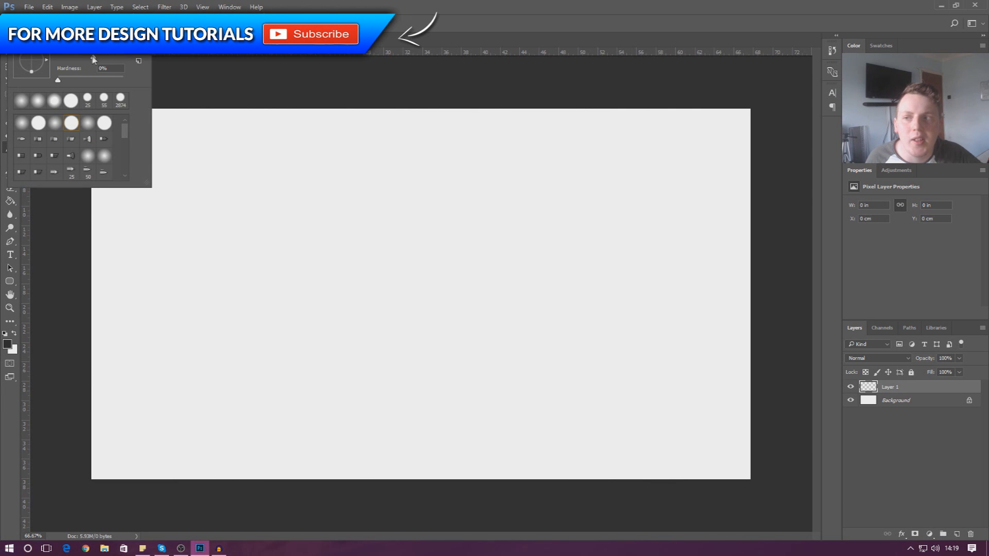
left_click_drag(70, 60, 67, 61)
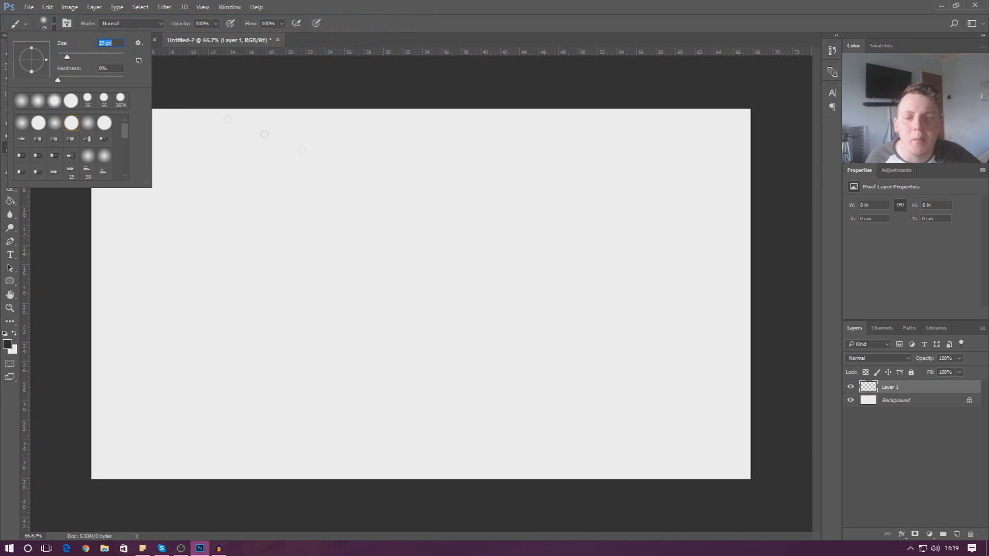
mouse_move(539, 155)
left_mouse_down()
mouse_move(472, 172)
mouse_move(573, 350)
mouse_move(467, 397)
mouse_move(317, 255)
mouse_move(282, 305)
mouse_move(390, 339)
mouse_move(395, 264)
mouse_move(338, 207)
mouse_move(369, 203)
mouse_move(433, 248)
mouse_move(536, 250)
mouse_move(567, 223)
mouse_move(494, 254)
mouse_move(540, 398)
mouse_move(760, 378)
mouse_move(512, 314)
mouse_move(394, 432)
left_mouse_up()
left_click_drag(612, 465, 601, 452)
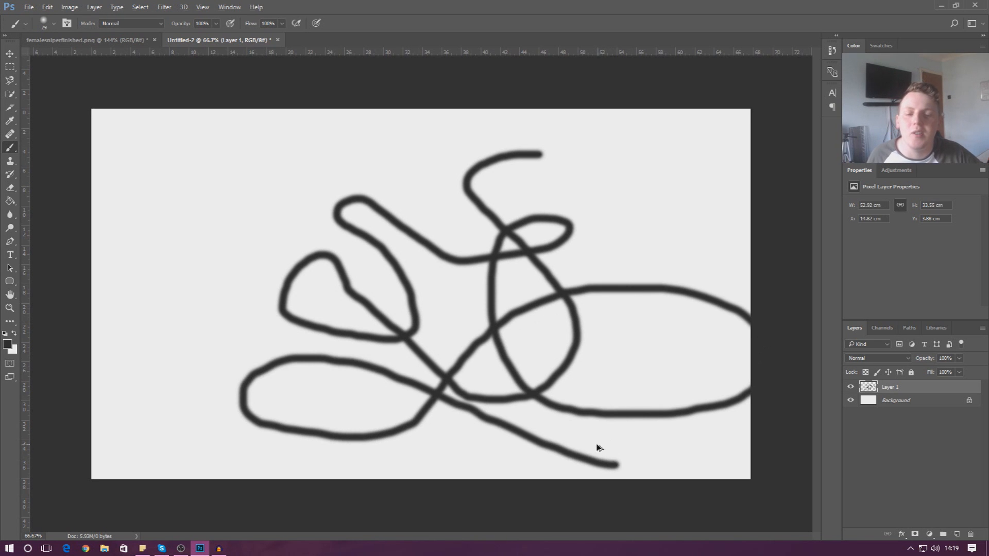
key("ctrl+z")
left_click(51, 25)
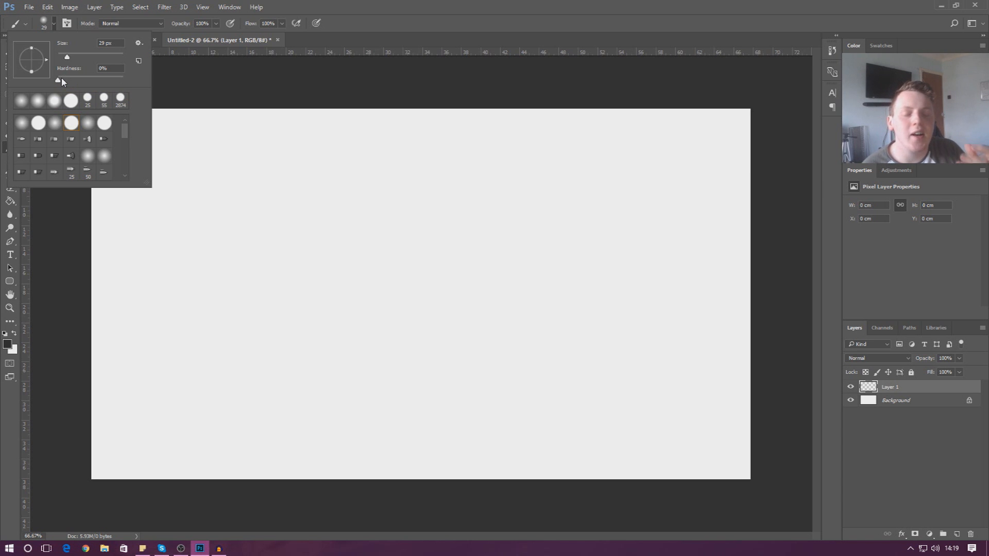
left_click_drag(62, 80, 131, 83)
mouse_move(556, 160)
left_mouse_down()
mouse_move(505, 163)
mouse_move(481, 193)
mouse_move(544, 265)
mouse_move(541, 311)
mouse_move(416, 357)
mouse_move(354, 322)
mouse_move(339, 290)
mouse_move(366, 272)
mouse_move(482, 350)
mouse_move(599, 350)
mouse_move(599, 252)
mouse_move(457, 281)
mouse_move(410, 382)
mouse_move(366, 410)
mouse_move(315, 362)
left_mouse_up()
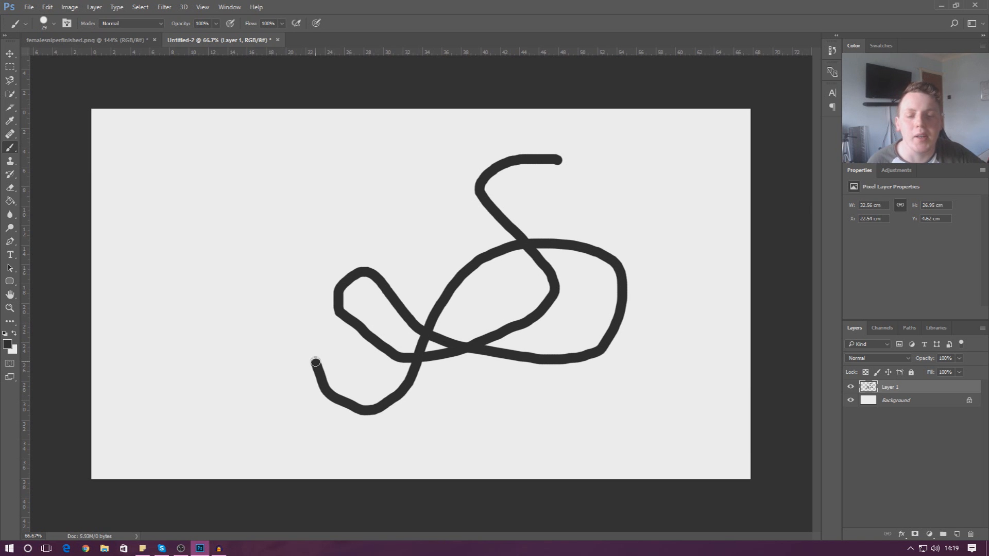
Lower the brush hardness and paint a soft-edged scribble at the upper left.
left_click(53, 23)
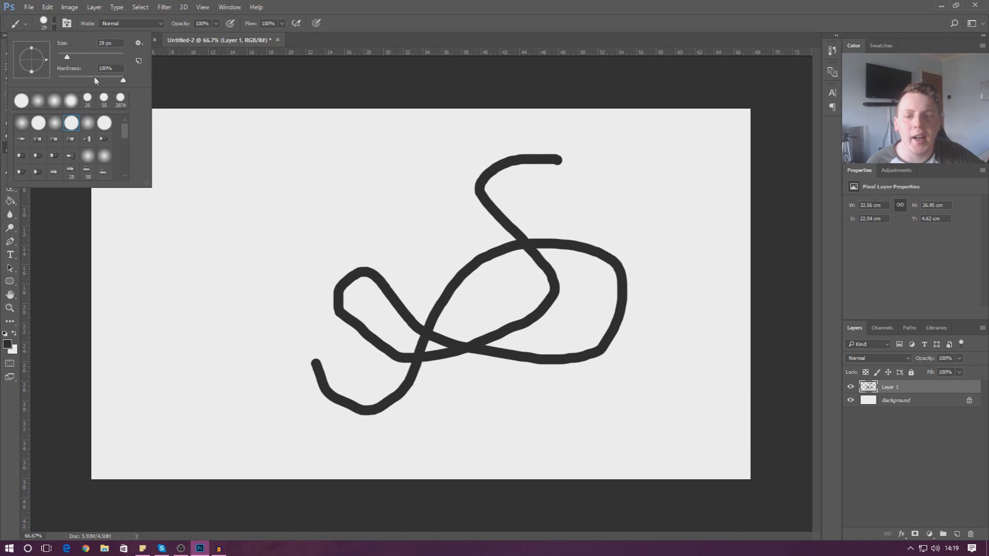
left_click_drag(96, 81, 71, 82)
left_click(385, 128)
mouse_move(390, 129)
left_mouse_down()
mouse_move(348, 138)
mouse_move(338, 158)
mouse_move(389, 207)
mouse_move(379, 222)
mouse_move(250, 251)
mouse_move(246, 270)
mouse_move(264, 292)
mouse_move(294, 282)
mouse_move(292, 230)
mouse_move(268, 196)
mouse_move(272, 173)
mouse_move(301, 183)
mouse_move(324, 229)
mouse_move(394, 247)
mouse_move(345, 192)
left_mouse_up()
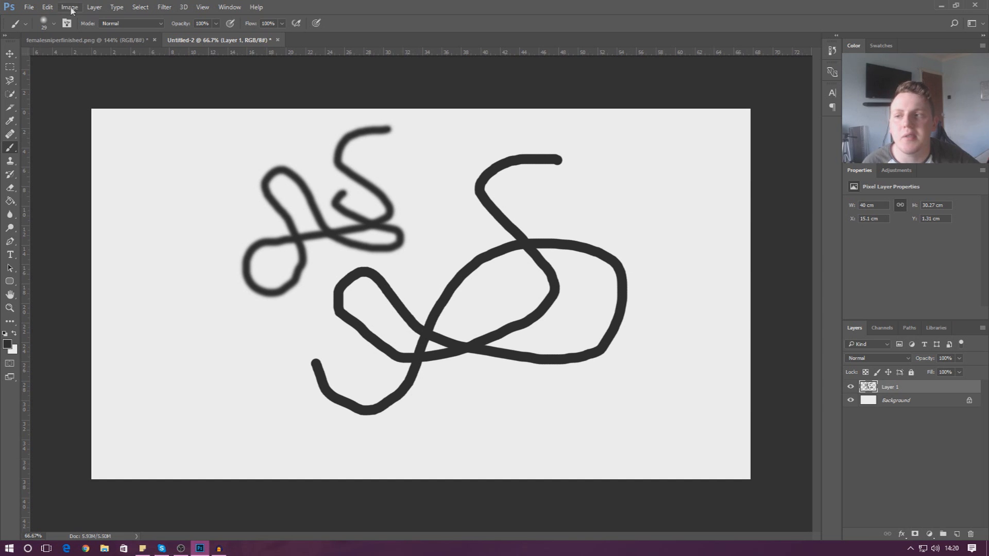
Fine-tune the brush hardness and undo a test S stroke on the right.
left_click(55, 24)
left_click_drag(91, 85, 93, 88)
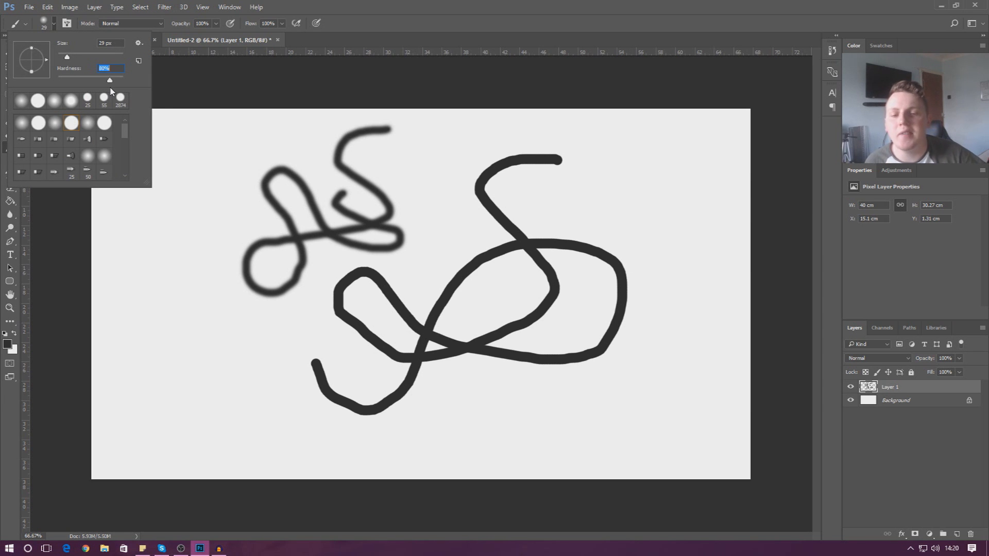
left_click_drag(110, 88, 105, 86)
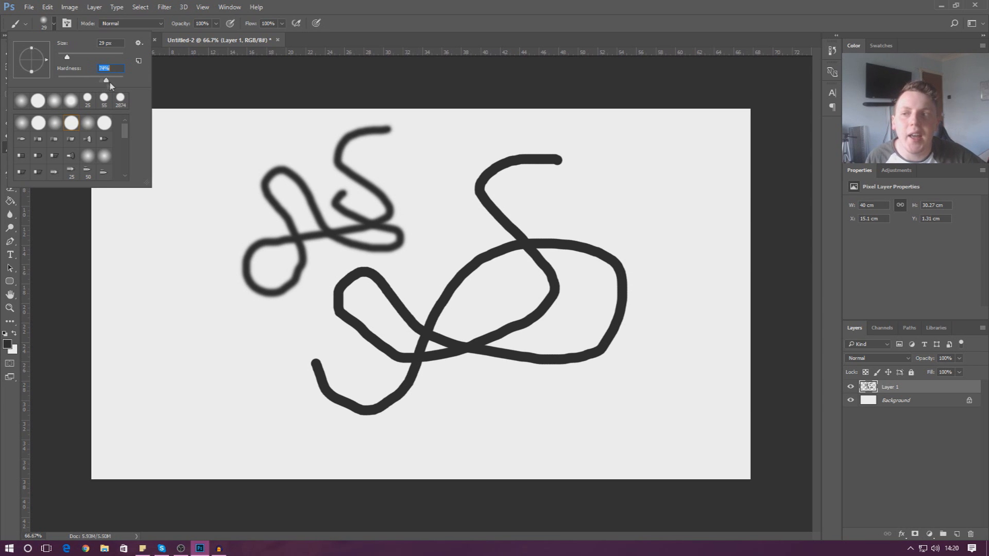
left_click(596, 172)
mouse_move(599, 175)
left_mouse_down()
mouse_move(558, 194)
mouse_move(624, 252)
mouse_move(618, 299)
mouse_move(549, 292)
mouse_move(666, 246)
mouse_move(659, 320)
mouse_move(636, 333)
left_mouse_up()
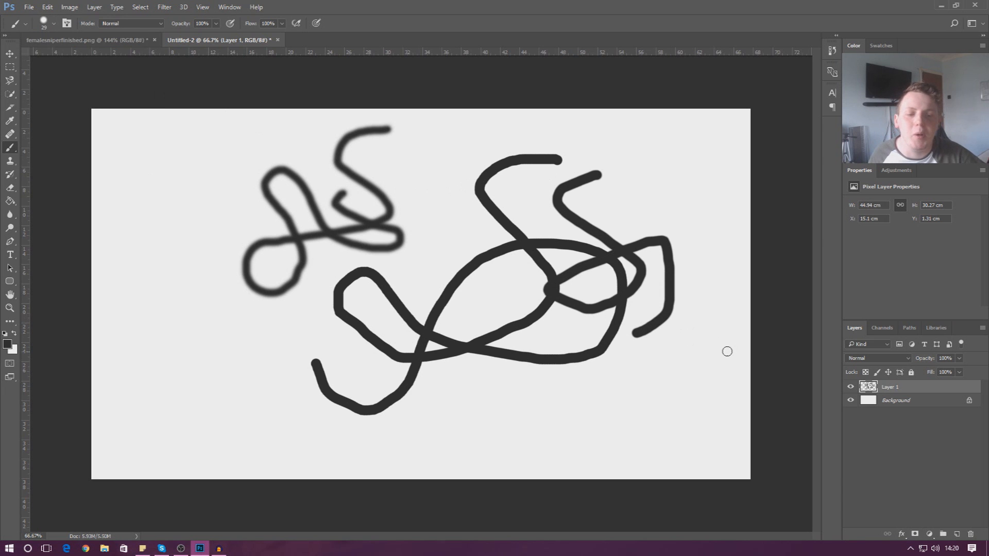
key("ctrl+z")
left_click(94, 7)
Add an empty Layer 2 via Layer > New > Layer, accepting the default dialog settings.
mouse_move(119, 15)
left_click(232, 18)
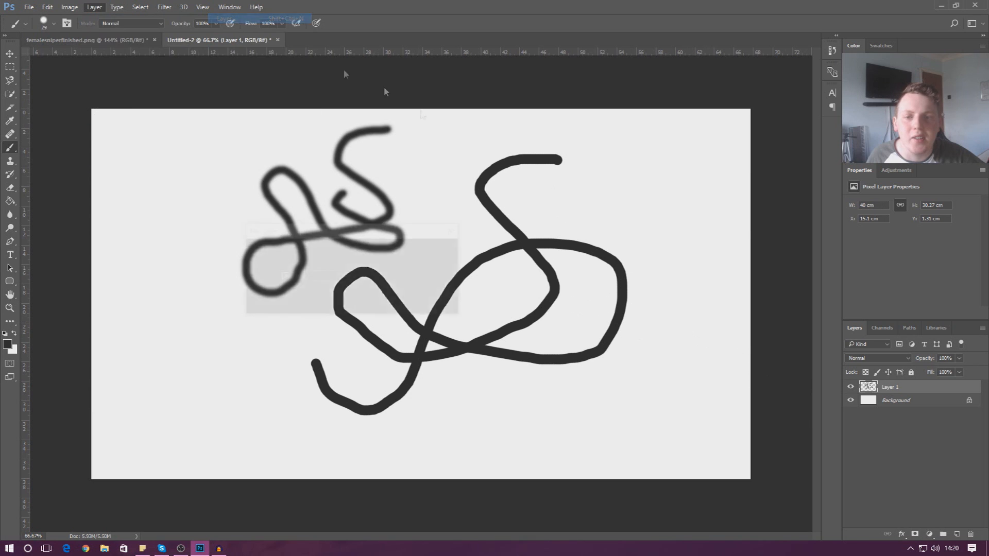
left_click(441, 251)
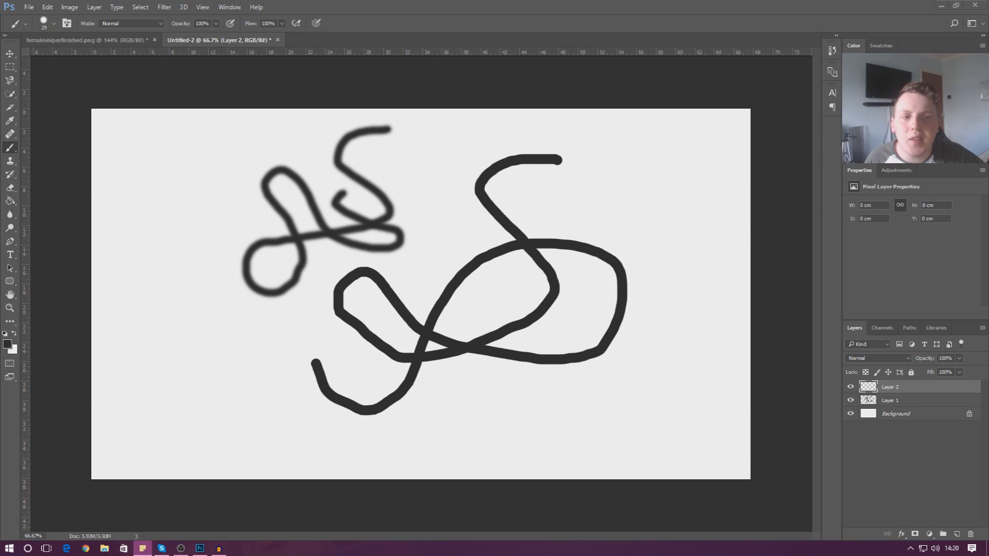
key("alt+Tab")
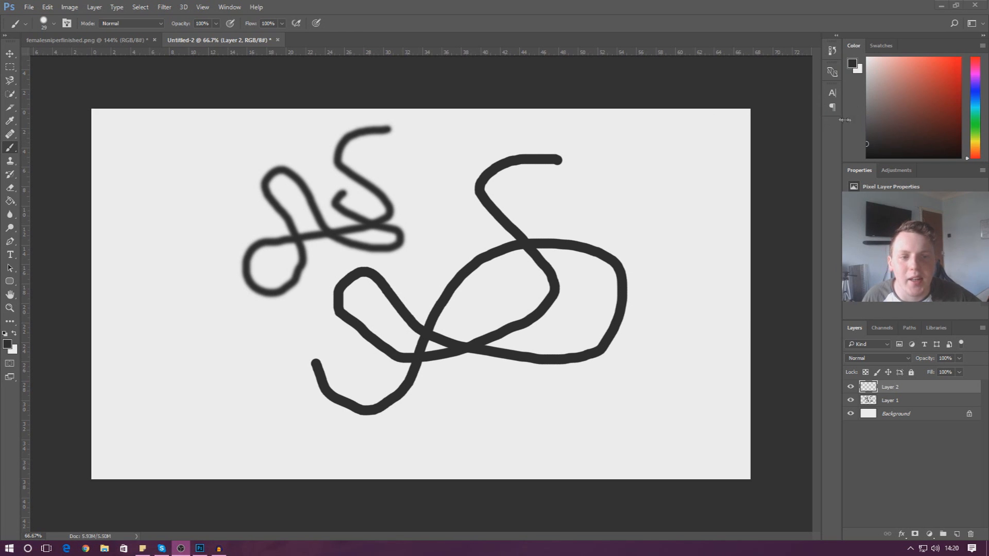
Choose a brownish red and paint an S stroke on the right.
left_click(943, 87)
left_click_drag(943, 88, 911, 82)
mouse_move(678, 205)
left_mouse_down()
mouse_move(631, 424)
mouse_move(633, 394)
left_mouse_up()
Switch the colour to navy blue and paint a stroke through the black loop.
left_click_drag(959, 109, 952, 91)
left_click(974, 129)
left_click_drag(974, 132, 975, 126)
mouse_move(936, 106)
left_mouse_down()
mouse_move(897, 82)
mouse_move(932, 71)
mouse_move(871, 86)
mouse_move(922, 88)
left_mouse_up()
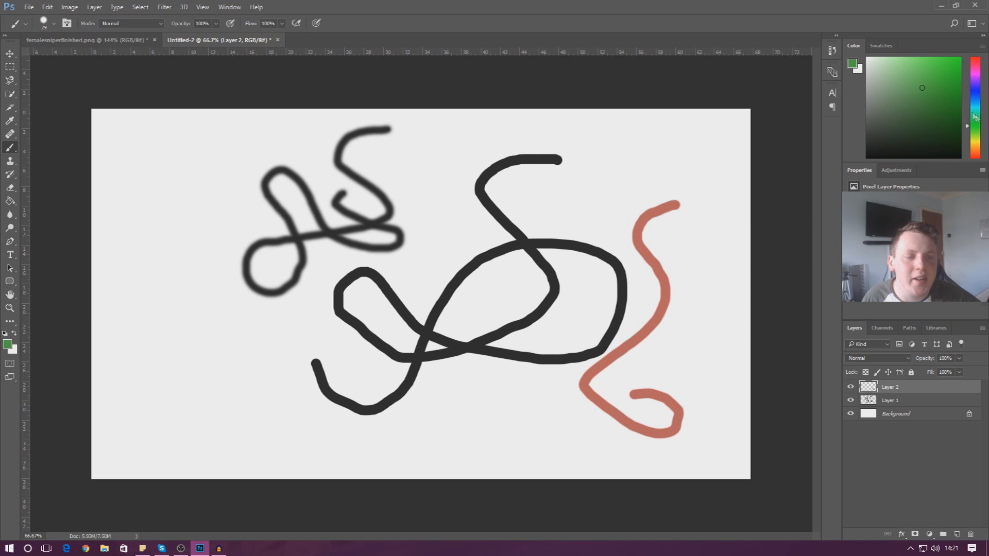
mouse_move(977, 141)
left_mouse_down()
mouse_move(975, 70)
mouse_move(980, 107)
mouse_move(977, 95)
mouse_move(904, 111)
mouse_move(870, 130)
mouse_move(872, 59)
mouse_move(897, 59)
mouse_move(891, 138)
mouse_move(888, 124)
mouse_move(906, 112)
left_mouse_up()
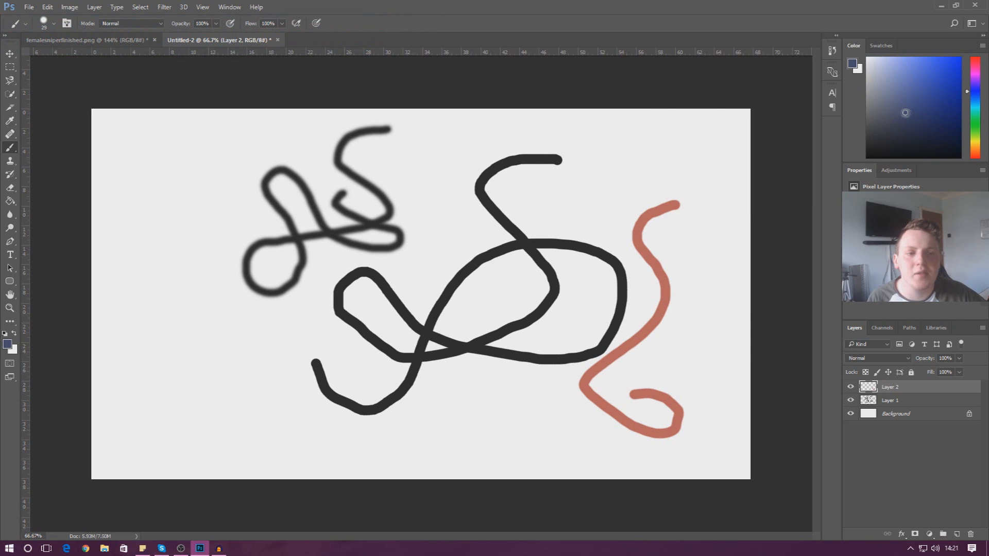
mouse_move(666, 159)
left_mouse_down()
mouse_move(628, 172)
mouse_move(595, 207)
mouse_move(582, 305)
mouse_move(561, 347)
mouse_move(559, 403)
mouse_move(630, 410)
mouse_move(676, 370)
mouse_move(605, 288)
mouse_move(555, 249)
mouse_move(555, 222)
mouse_move(687, 263)
mouse_move(710, 241)
mouse_move(634, 214)
mouse_move(629, 178)
mouse_move(644, 155)
mouse_move(523, 201)
left_mouse_up()
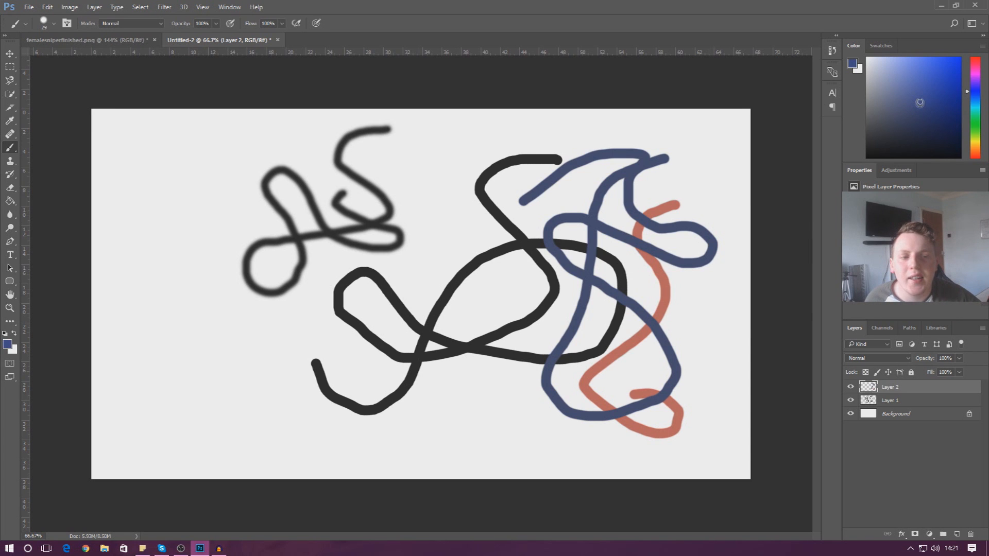
Paint a bright-blue stroke from the right edge and a dull-blue zigzag at lower right.
left_click(927, 105)
mouse_move(740, 251)
left_mouse_down()
mouse_move(709, 353)
mouse_move(684, 401)
mouse_move(588, 438)
mouse_move(640, 463)
left_mouse_up()
left_click(920, 108)
mouse_move(692, 293)
left_mouse_down()
mouse_move(638, 336)
mouse_move(631, 361)
mouse_move(673, 358)
mouse_move(648, 345)
mouse_move(684, 354)
mouse_move(670, 370)
mouse_move(651, 362)
mouse_move(620, 371)
left_mouse_up()
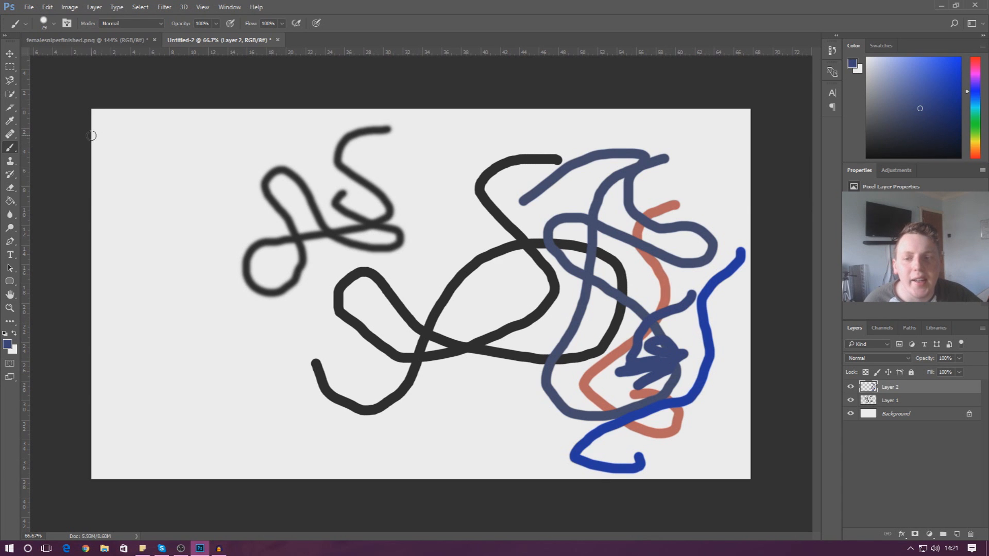
left_click(9, 121)
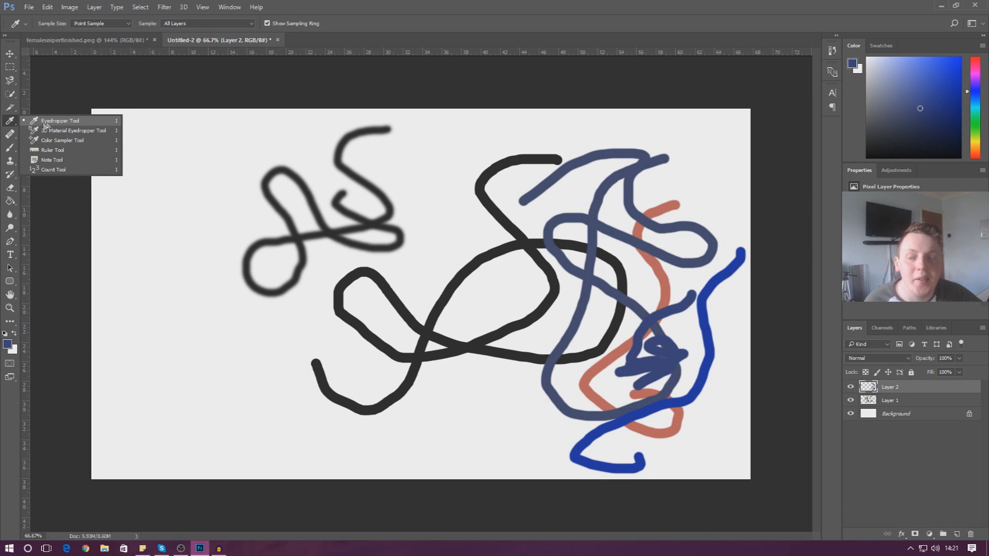
Sample the blue-grey from the canvas and paint thick slate-blue strokes down the right edge.
left_click(59, 123)
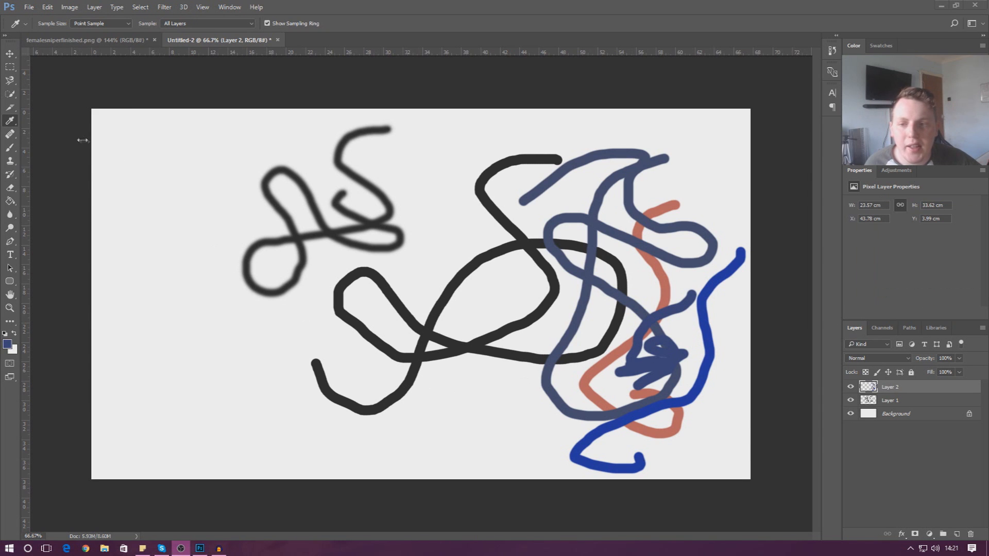
right_click(14, 126)
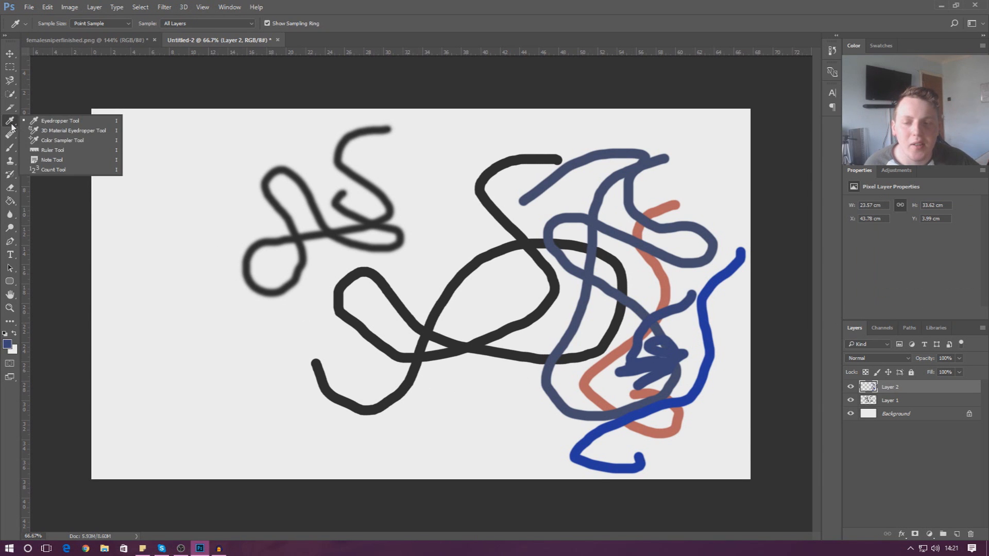
left_click(48, 121)
left_click(607, 285)
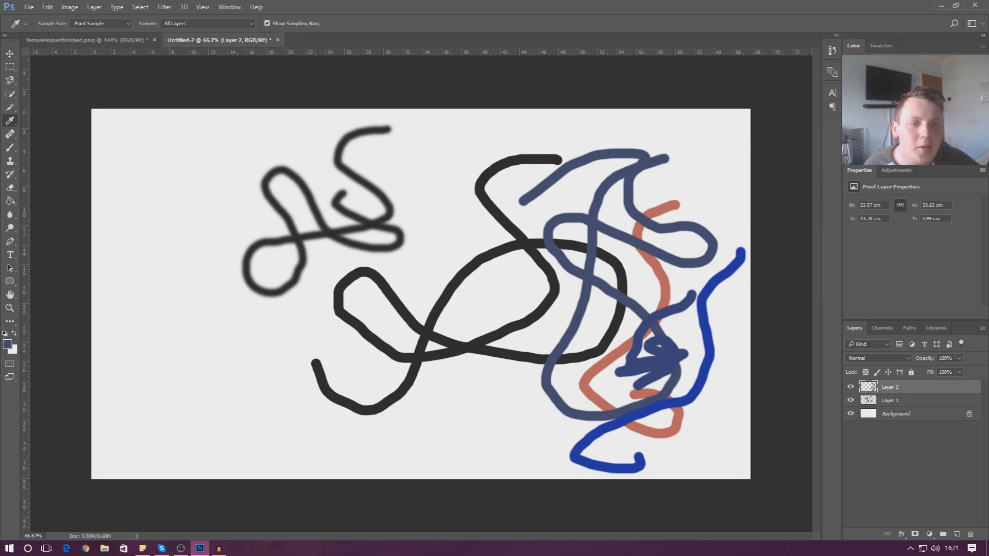
left_click(10, 148)
mouse_move(669, 222)
left_mouse_down()
mouse_move(627, 230)
mouse_move(581, 265)
mouse_move(593, 353)
mouse_move(551, 312)
mouse_move(682, 363)
mouse_move(643, 417)
mouse_move(620, 427)
mouse_move(705, 388)
mouse_move(715, 355)
mouse_move(693, 391)
mouse_move(708, 356)
mouse_move(699, 305)
mouse_move(703, 319)
mouse_move(735, 262)
mouse_move(711, 293)
left_mouse_up()
left_click_drag(750, 257, 738, 258)
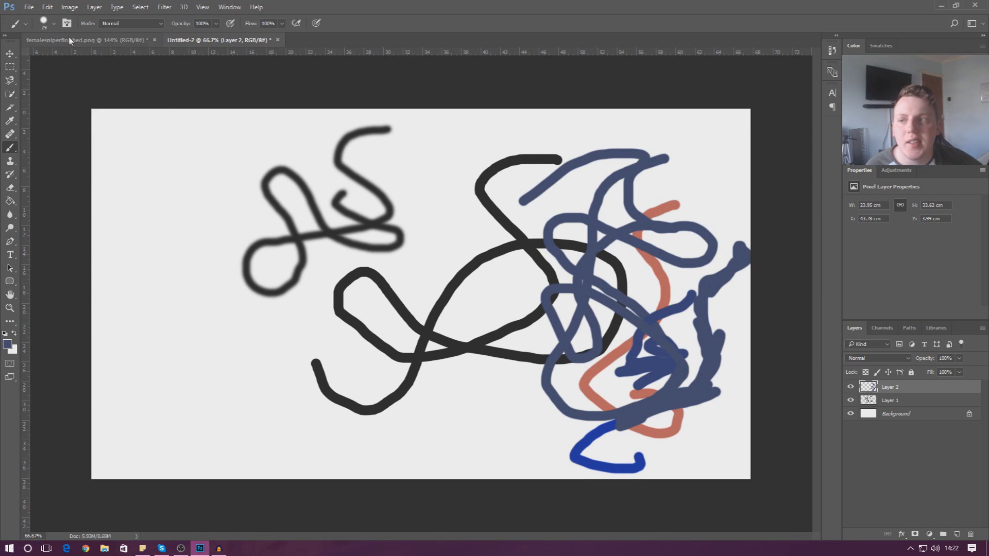
Resize the brush to 259 px, stamp several soft dabs, and sweep a blue blob across the left half.
left_click(53, 23)
left_click_drag(72, 52, 105, 62)
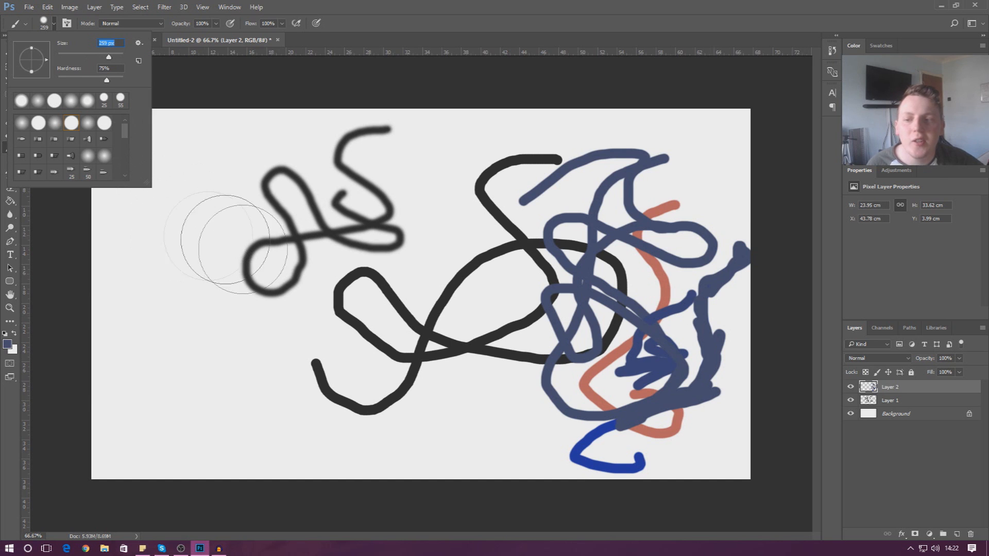
left_click(259, 262)
left_click(317, 259)
left_click(303, 308)
left_click(272, 365)
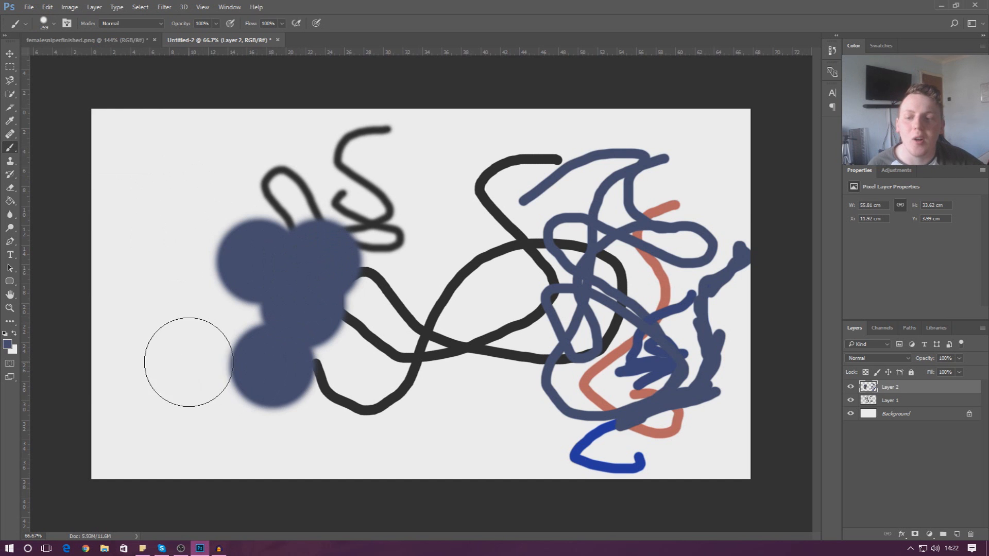
left_click(188, 362)
left_click(236, 266)
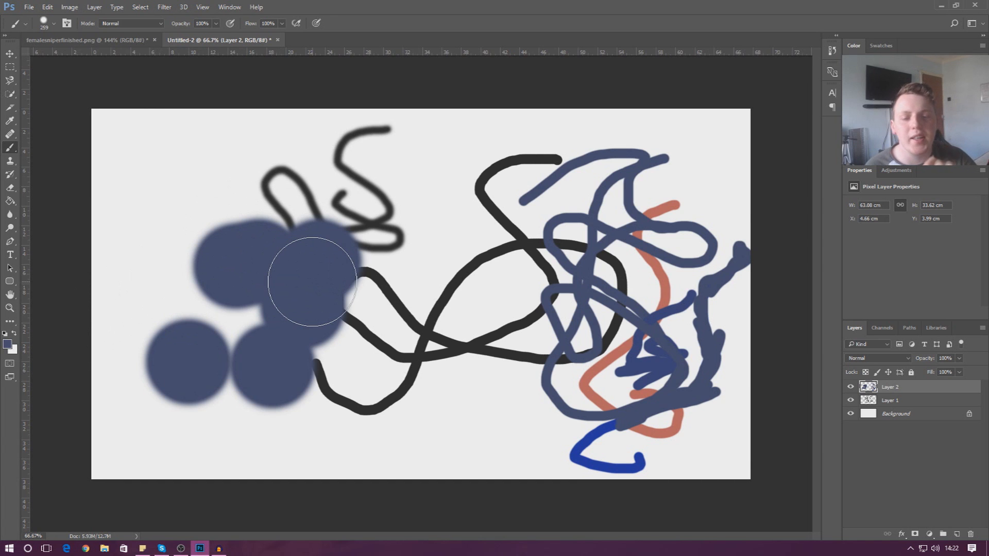
mouse_move(216, 254)
left_mouse_down()
mouse_move(371, 214)
mouse_move(461, 247)
mouse_move(291, 332)
mouse_move(401, 358)
mouse_move(483, 319)
mouse_move(410, 286)
mouse_move(439, 297)
left_mouse_up()
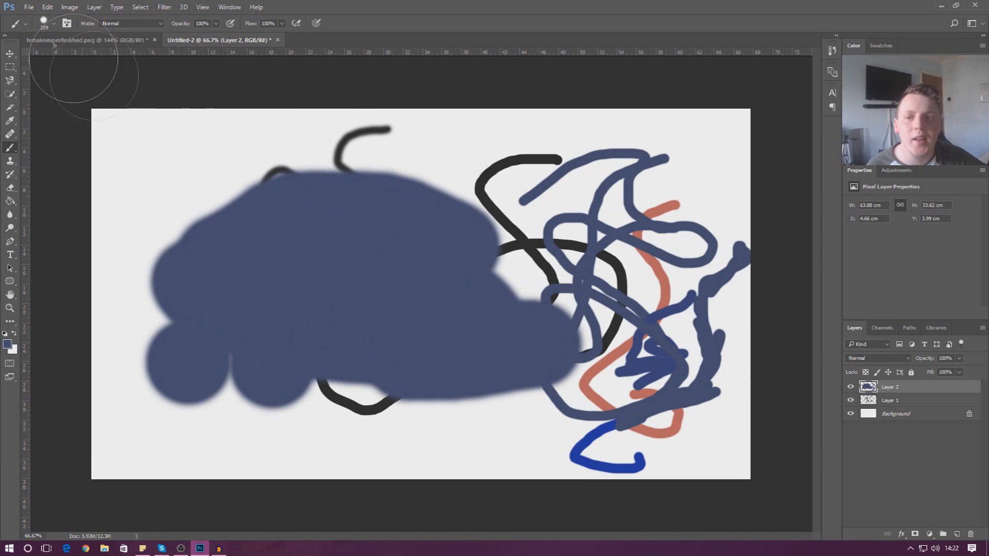
left_click(47, 7)
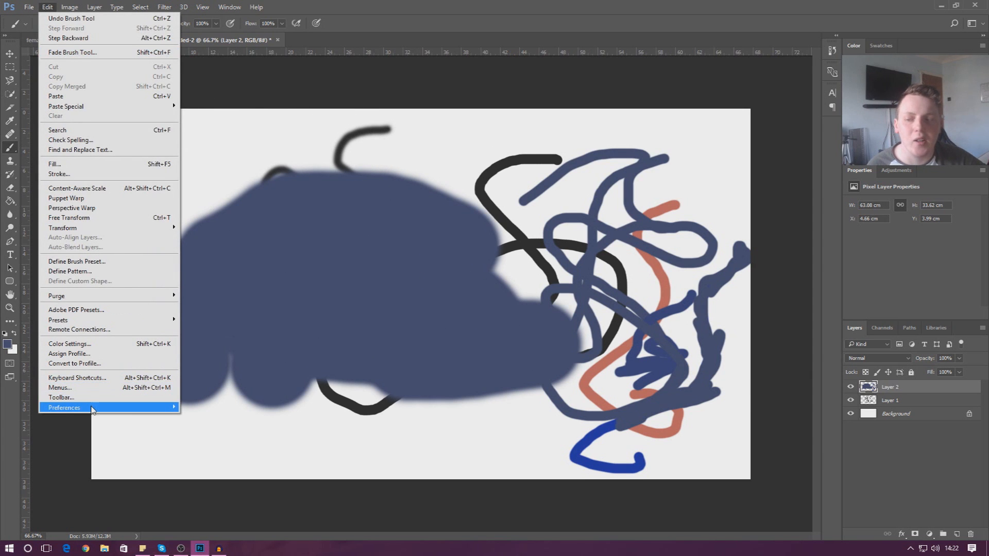
Turn on Show Crosshair in Brush Tip in Cursors preferences, then return to the Brush.
mouse_move(95, 408)
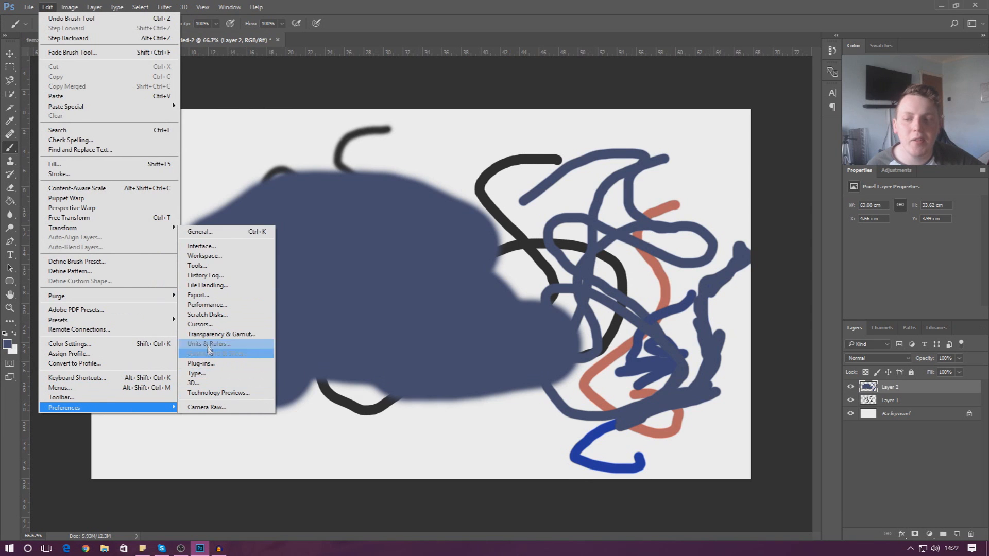
left_click(205, 326)
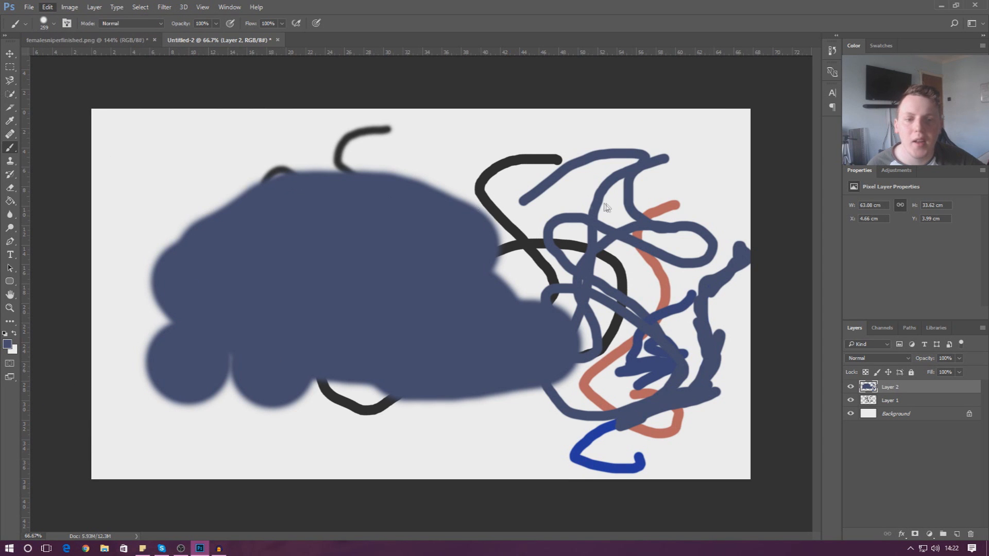
left_click_drag(437, 165, 537, 106)
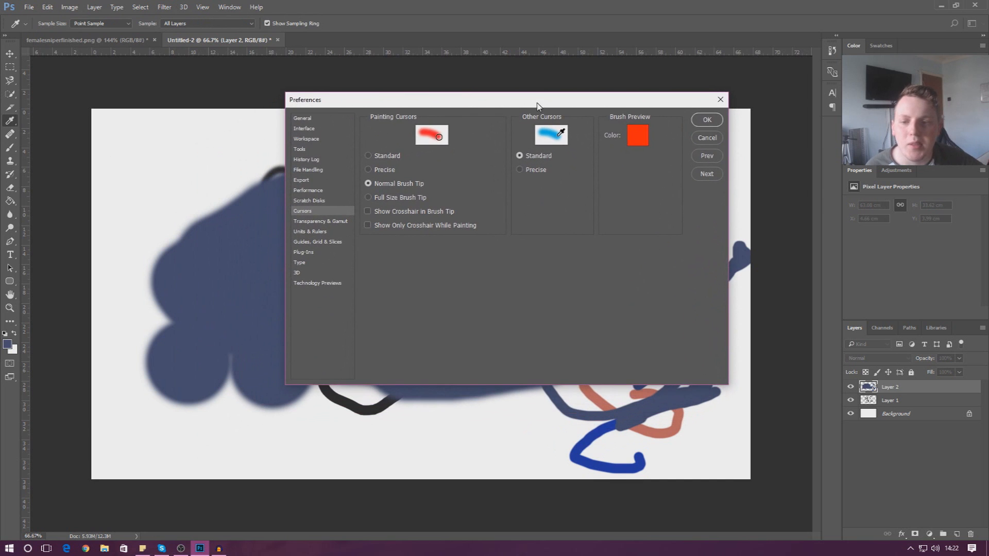
left_click(369, 213)
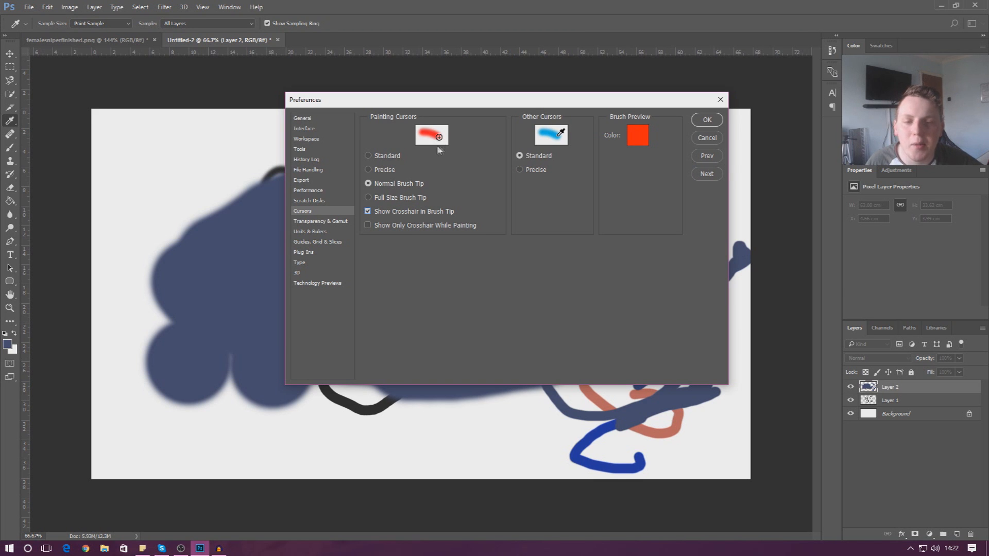
left_click(708, 120)
key("b")
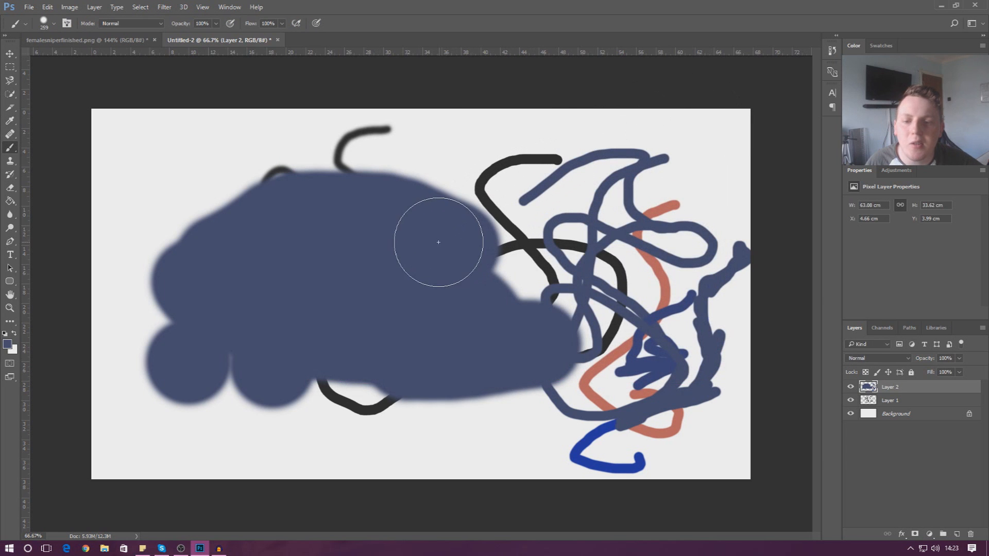
Paint the blue-grey blob over the black strokes, then view the Brush, Paint Bucket, Clone Stamp and Eyedropper variants.
mouse_move(410, 231)
left_mouse_down()
mouse_move(419, 197)
mouse_move(485, 180)
mouse_move(521, 197)
mouse_move(528, 219)
mouse_move(499, 267)
mouse_move(541, 291)
mouse_move(583, 269)
mouse_move(565, 218)
mouse_move(541, 230)
mouse_move(550, 238)
mouse_move(629, 230)
mouse_move(644, 216)
mouse_move(530, 206)
mouse_move(547, 181)
mouse_move(619, 169)
mouse_move(412, 174)
mouse_move(463, 206)
mouse_move(184, 249)
mouse_move(394, 215)
mouse_move(404, 199)
mouse_move(108, 271)
mouse_move(391, 239)
mouse_move(194, 336)
mouse_move(390, 412)
mouse_move(626, 411)
left_mouse_up()
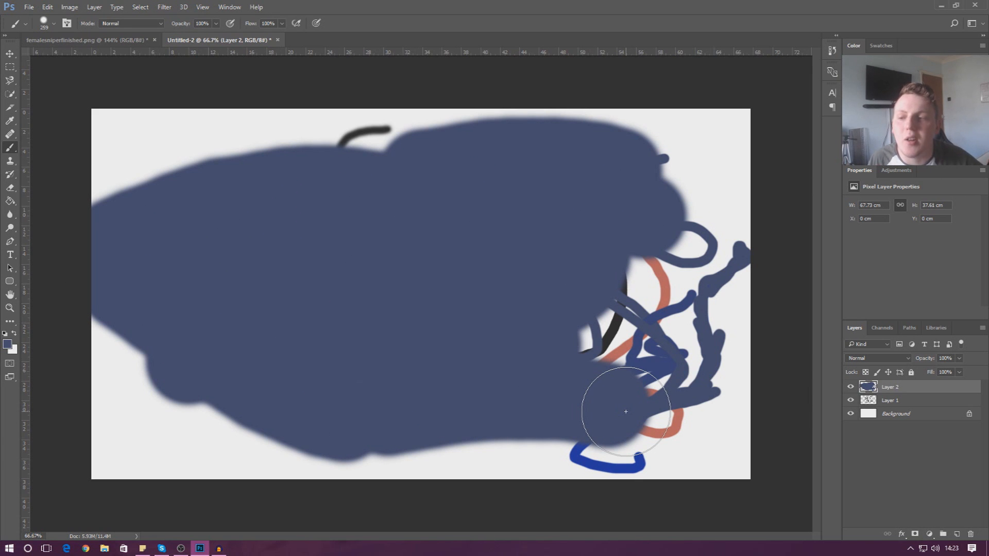
right_click(10, 149)
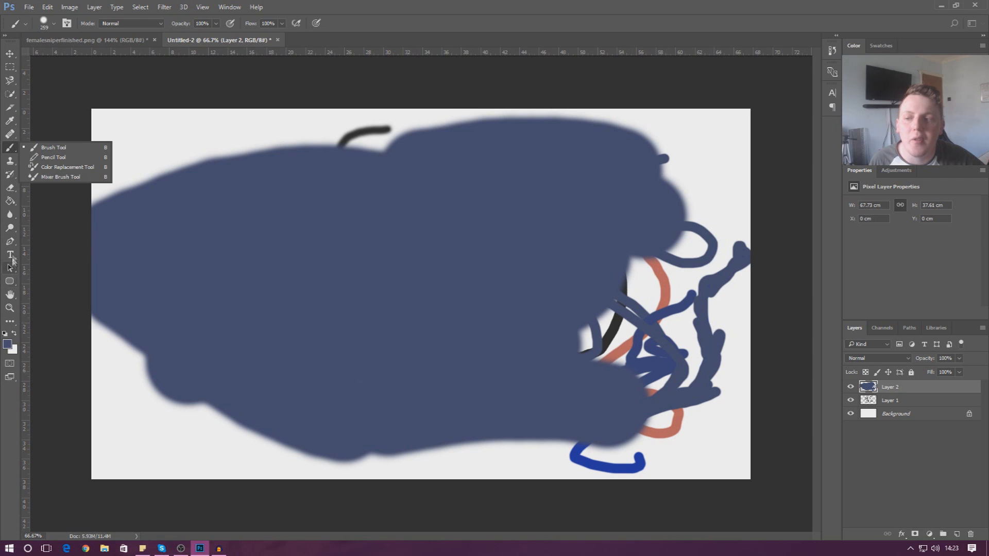
left_click(9, 201)
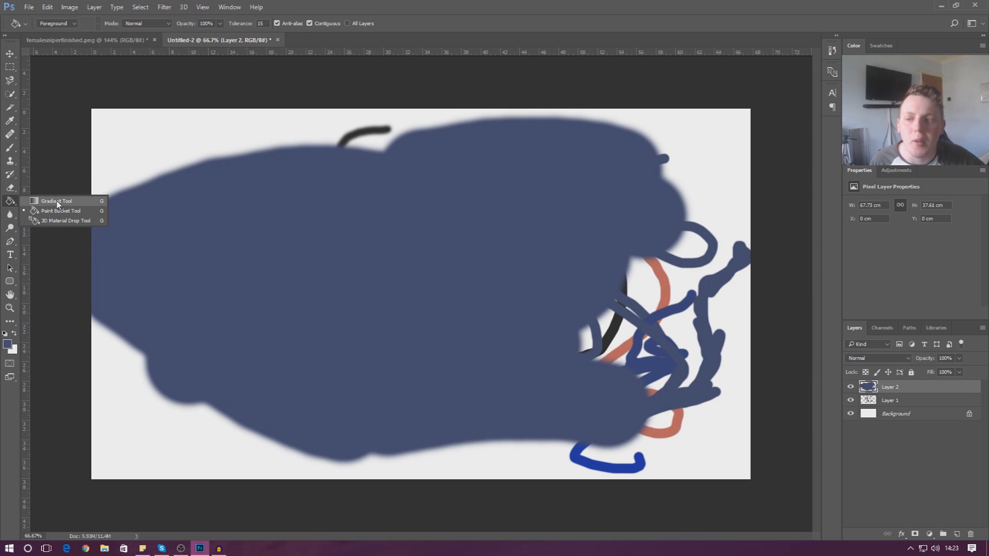
left_click(10, 162)
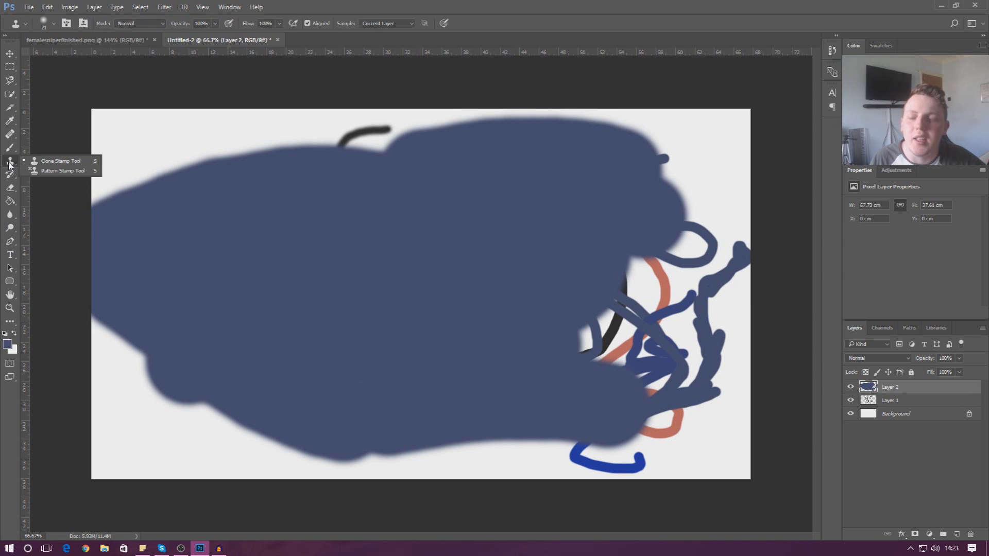
left_click(11, 120)
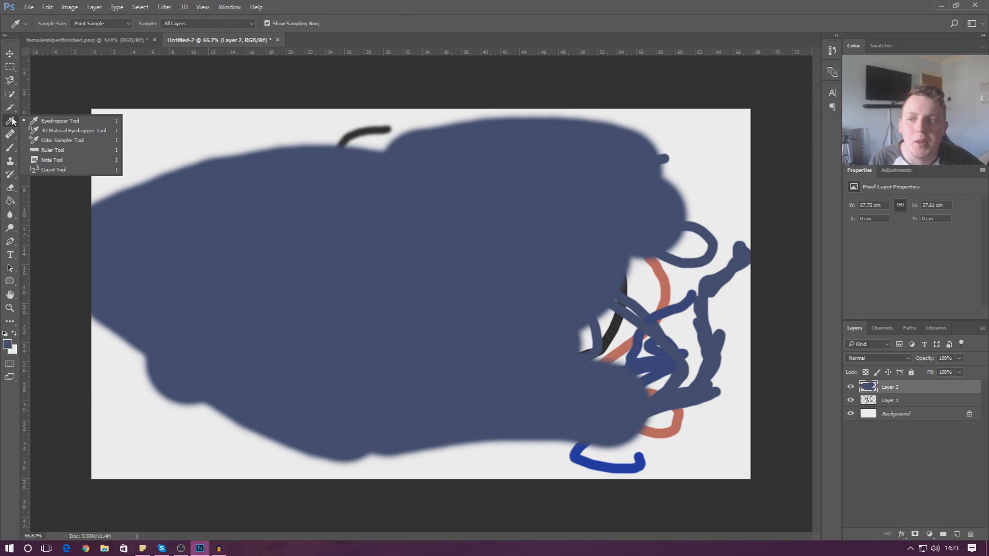